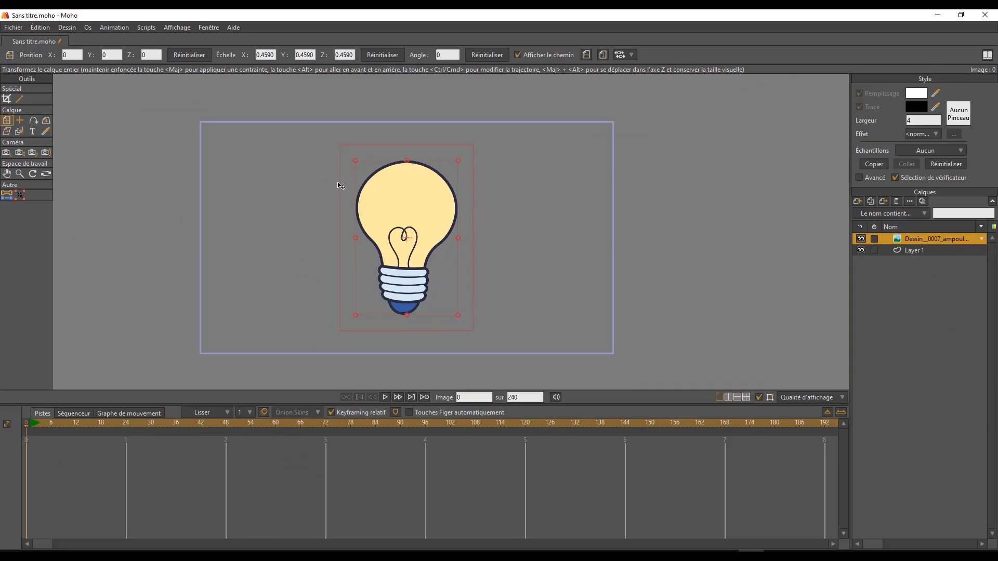
Try panning, zooming, rotating and orbiting the workspace view around the light bulb image.
{"action": "left_click", "coordinate": [9, 174]}
{"action": "left_click_drag", "start_coordinate": [373, 272], "coordinate": [597, 238]}
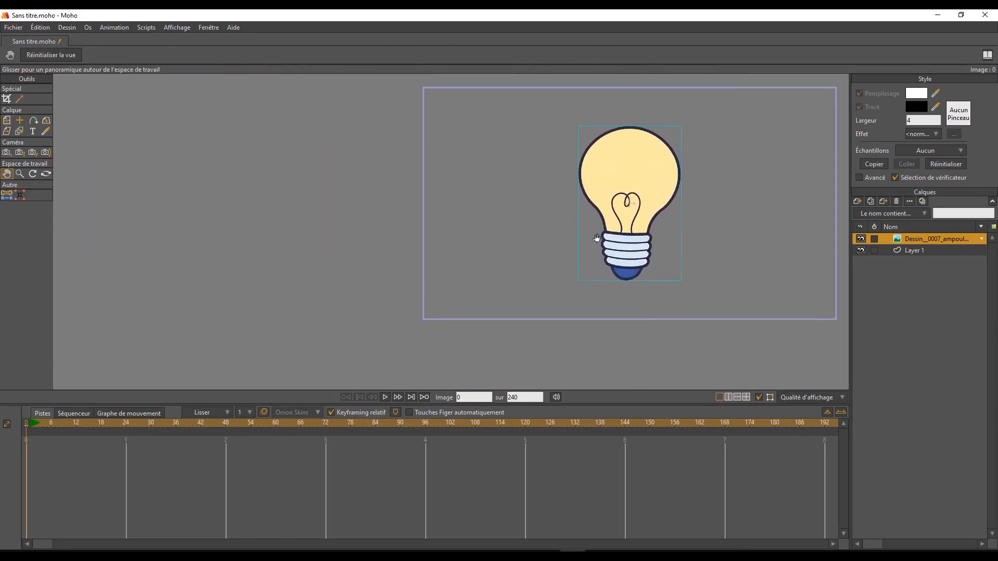
{"action": "left_click_drag", "start_coordinate": [447, 127], "coordinate": [230, 161]}
{"action": "left_click", "coordinate": [19, 174]}
{"action": "left_click_drag", "start_coordinate": [393, 203], "coordinate": [41, 191]}
{"action": "left_click", "coordinate": [31, 175]}
{"action": "left_click_drag", "start_coordinate": [492, 315], "coordinate": [333, 359]}
{"action": "left_click", "coordinate": [45, 174]}
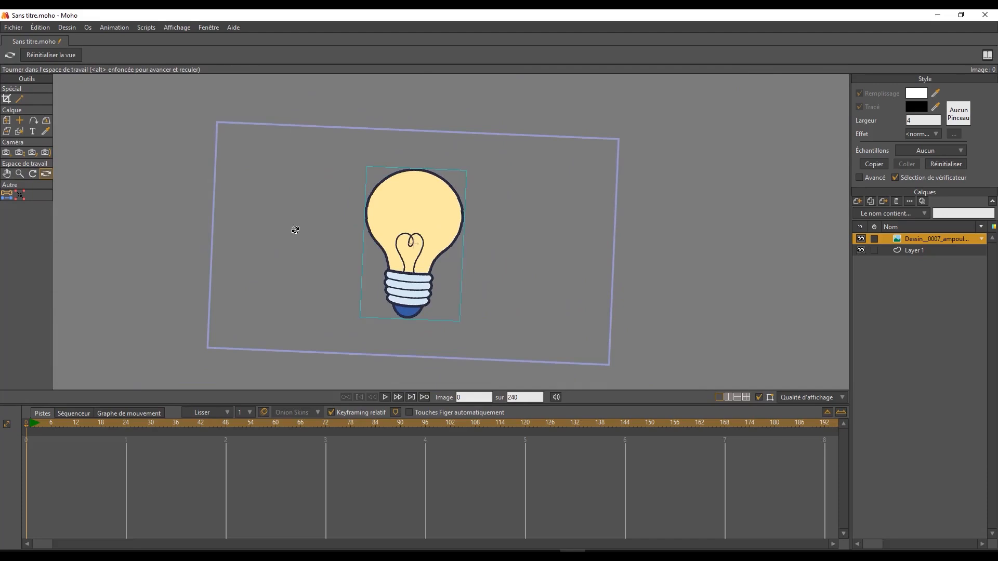
{"action": "left_click_drag", "start_coordinate": [272, 259], "coordinate": [523, 205]}
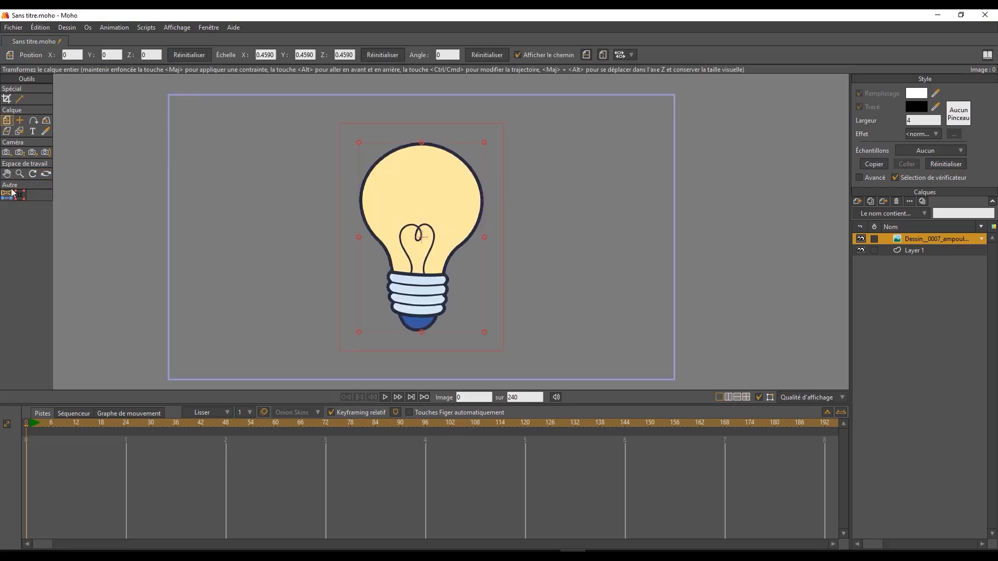
Adjust the workspace view around the light bulb image and reset the view to its default.
{"action": "left_click_drag", "start_coordinate": [379, 214], "coordinate": [332, 221]}
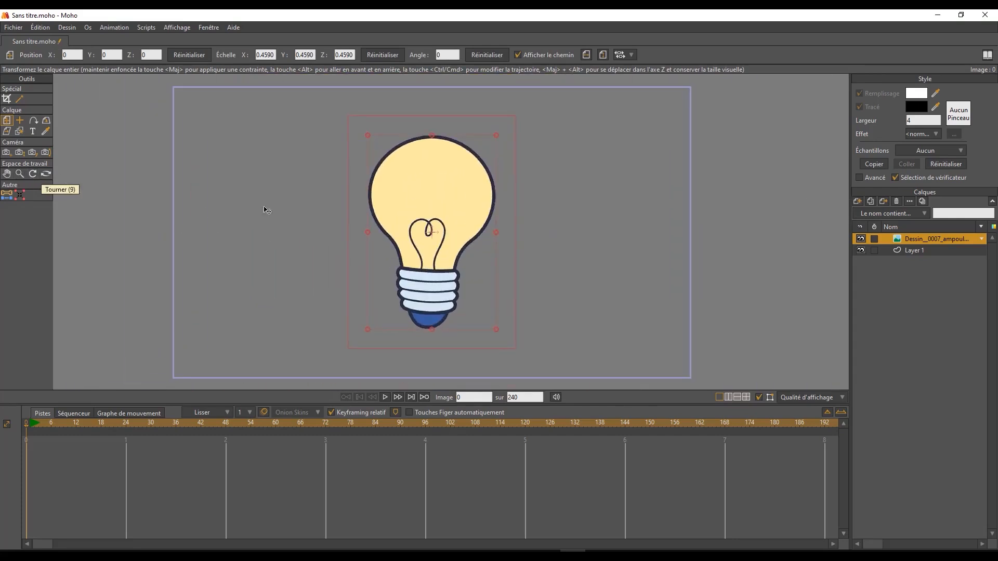
{"action": "left_click_drag", "start_coordinate": [551, 262], "coordinate": [531, 245]}
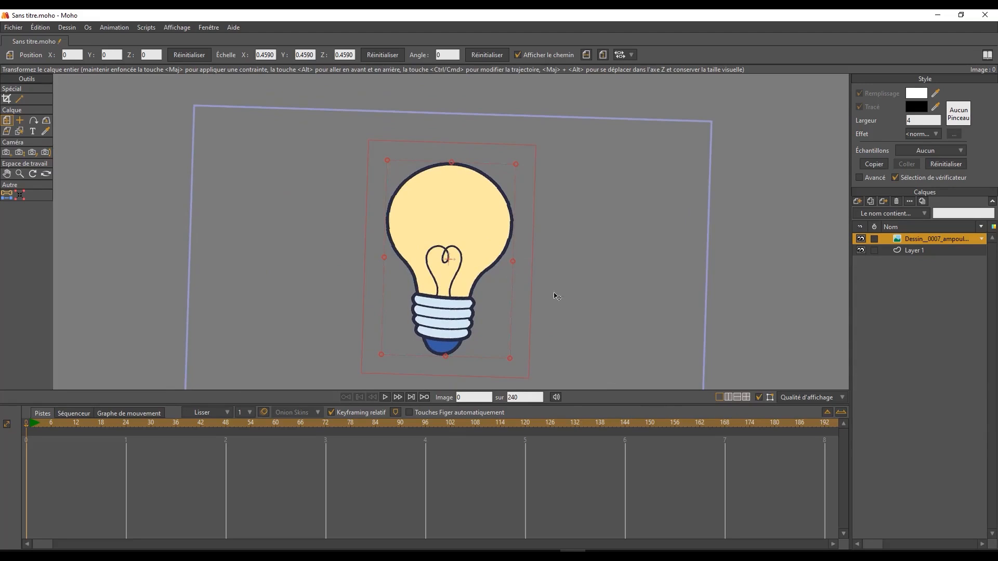
{"action": "key", "text": "Escape"}
{"action": "left_click", "coordinate": [7, 174]}
{"action": "left_click", "coordinate": [20, 175]}
{"action": "left_click", "coordinate": [33, 174]}
{"action": "left_click", "coordinate": [46, 174]}
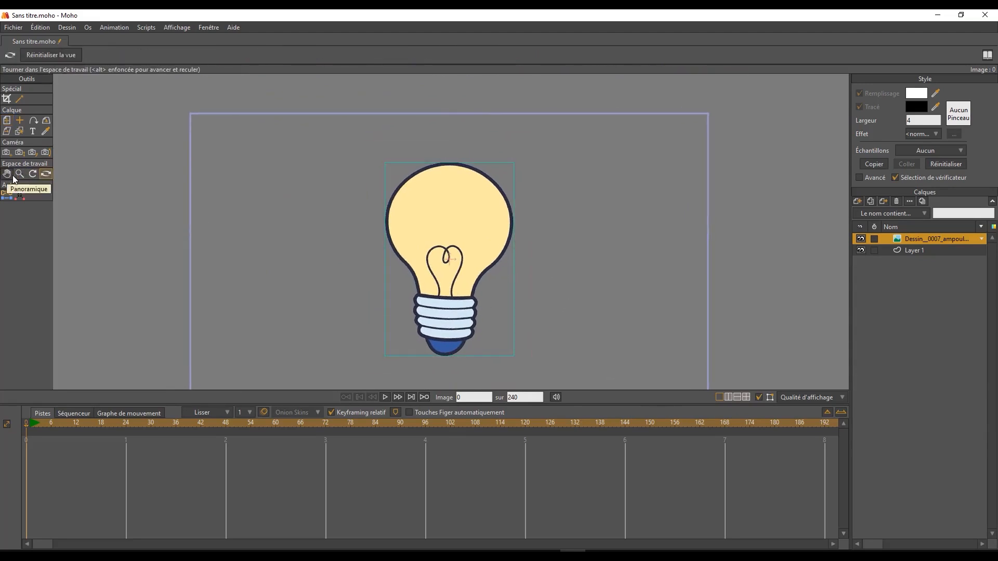
{"action": "left_click", "coordinate": [51, 55]}
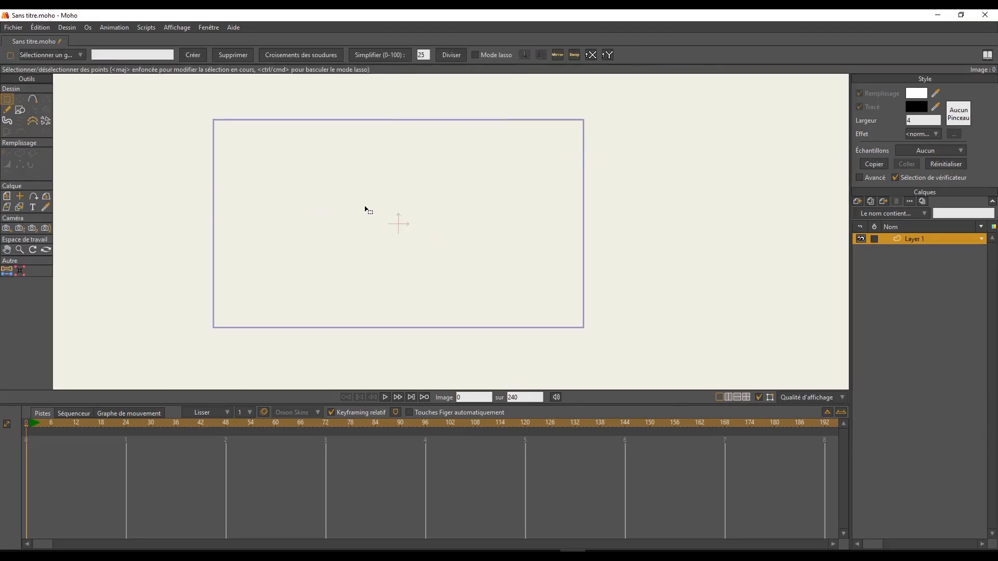
Draw a four-point curve on Layer 1 that arches across the canvas and descends near its right edge.
{"action": "left_click", "coordinate": [31, 99]}
{"action": "left_click_drag", "start_coordinate": [256, 157], "coordinate": [525, 291]}
{"action": "left_click_drag", "start_coordinate": [361, 209], "coordinate": [441, 145]}
{"action": "left_click_drag", "start_coordinate": [493, 216], "coordinate": [523, 210]}
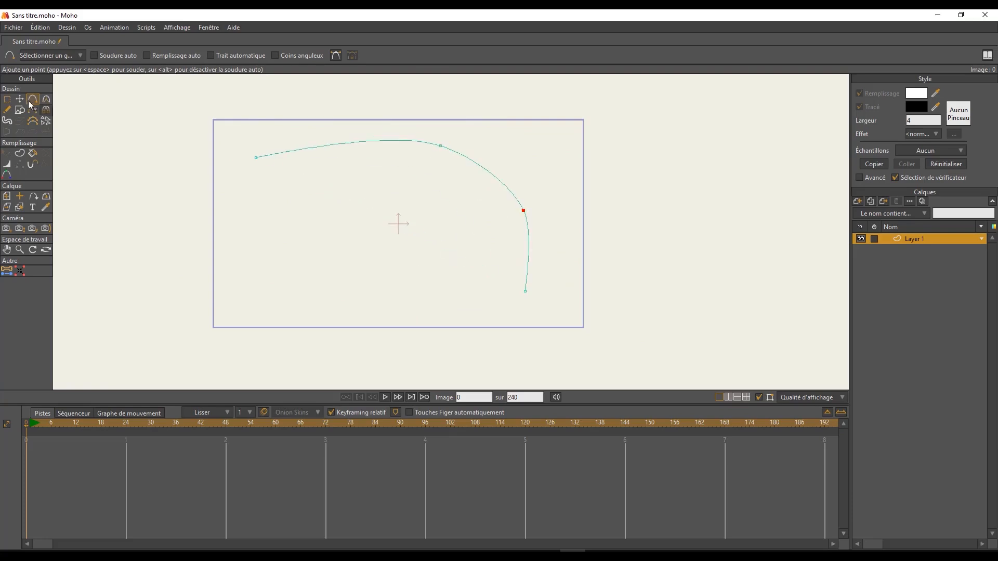
Delete all the points of the curve on Layer 1.
{"action": "key", "text": "g"}
{"action": "key", "text": "Delete"}
{"action": "left_click", "coordinate": [441, 146]}
{"action": "key", "text": "Delete"}
{"action": "left_click", "coordinate": [525, 291]}
{"action": "key", "text": "Delete"}
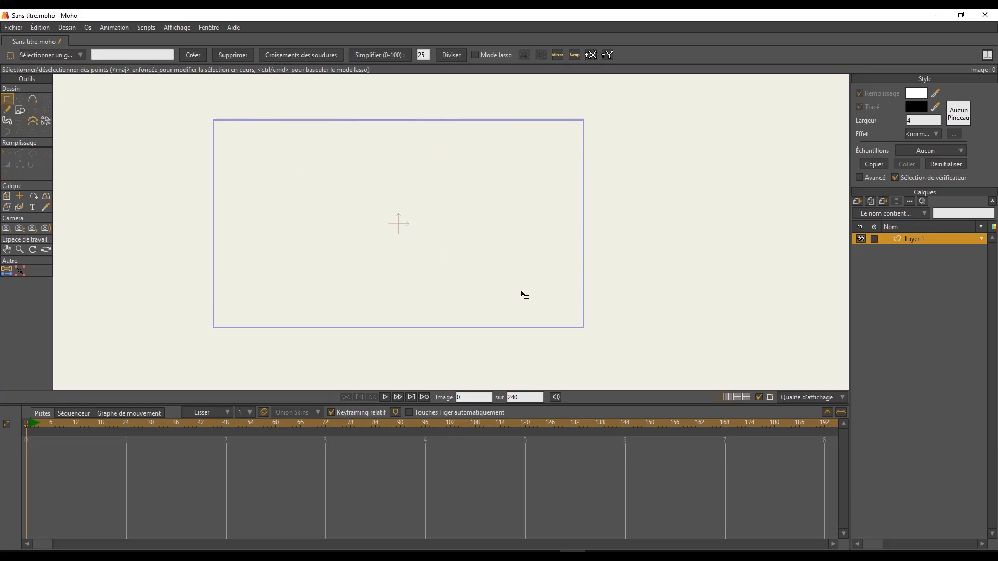
Draw a tall rectangle and a horizontal ellipse in the upper half of the canvas.
{"action": "left_click", "coordinate": [20, 110]}
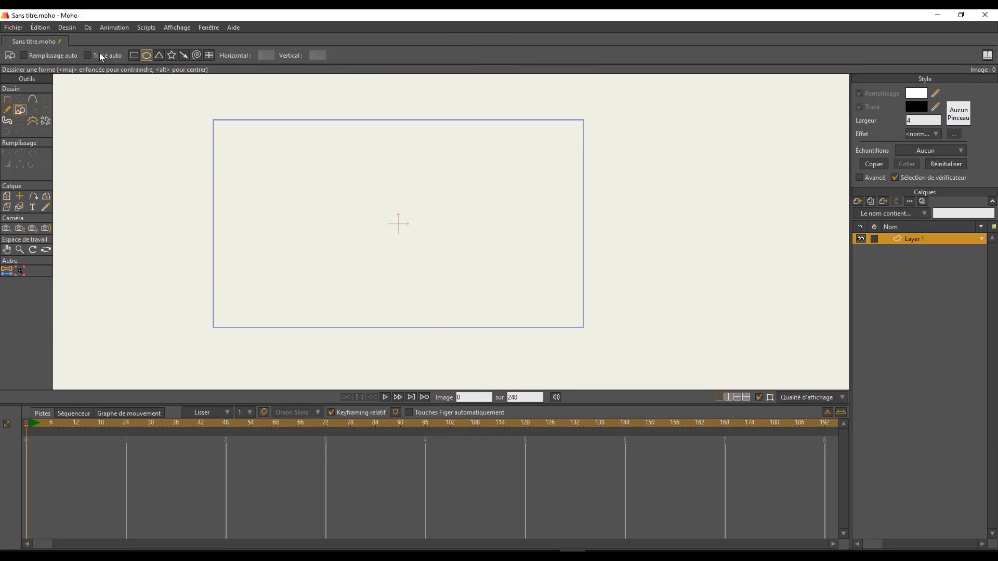
{"action": "left_click_drag", "start_coordinate": [243, 142], "coordinate": [312, 264]}
{"action": "left_click", "coordinate": [147, 56]}
{"action": "left_click_drag", "start_coordinate": [341, 143], "coordinate": [432, 206]}
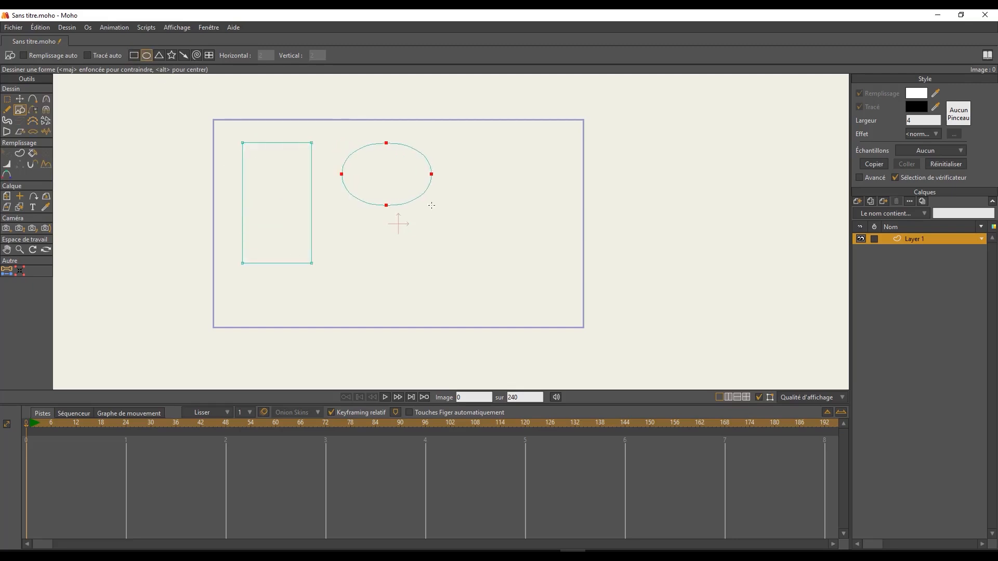
Draw a constrained circle, a square and a triangle to the left of and below the rectangle.
{"action": "left_click_drag", "start_coordinate": [86, 139], "coordinate": [172, 225]}
{"action": "left_click", "coordinate": [133, 55]}
{"action": "left_click_drag", "start_coordinate": [77, 268], "coordinate": [162, 353]}
{"action": "left_click", "coordinate": [159, 55]}
{"action": "left_click_drag", "start_coordinate": [209, 286], "coordinate": [288, 354]}
Draw two five-pointed stars, a small one beside the triangle and a larger rotated one below the ellipse.
{"action": "left_click", "coordinate": [171, 55]}
{"action": "mouse_move", "coordinate": [326, 302]}
{"action": "left_mouse_down"}
{"action": "mouse_move", "coordinate": [374, 335]}
{"action": "mouse_move", "coordinate": [369, 290]}
{"action": "left_mouse_up"}
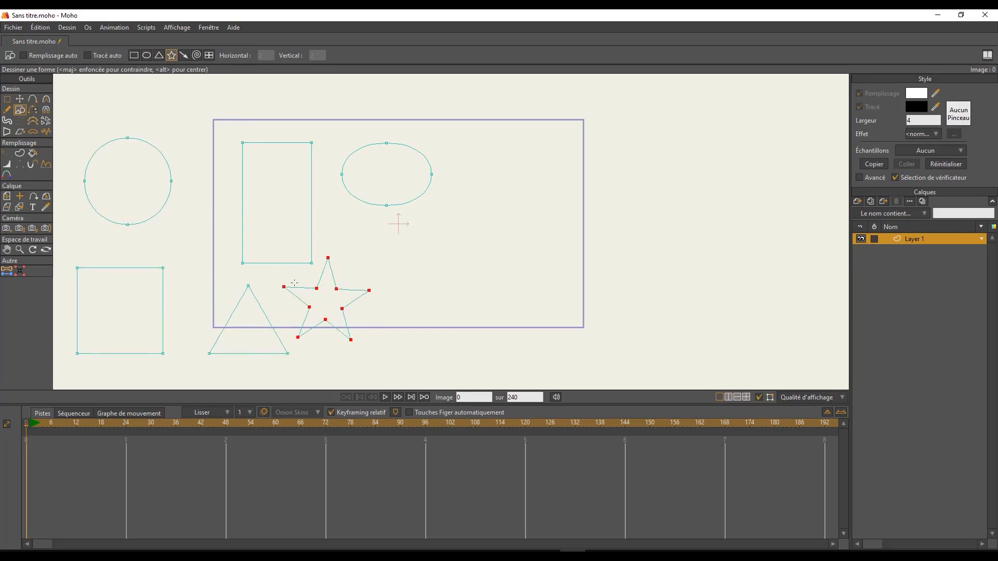
{"action": "left_click_drag", "start_coordinate": [440, 260], "coordinate": [493, 282]}
{"action": "left_click", "coordinate": [137, 56]}
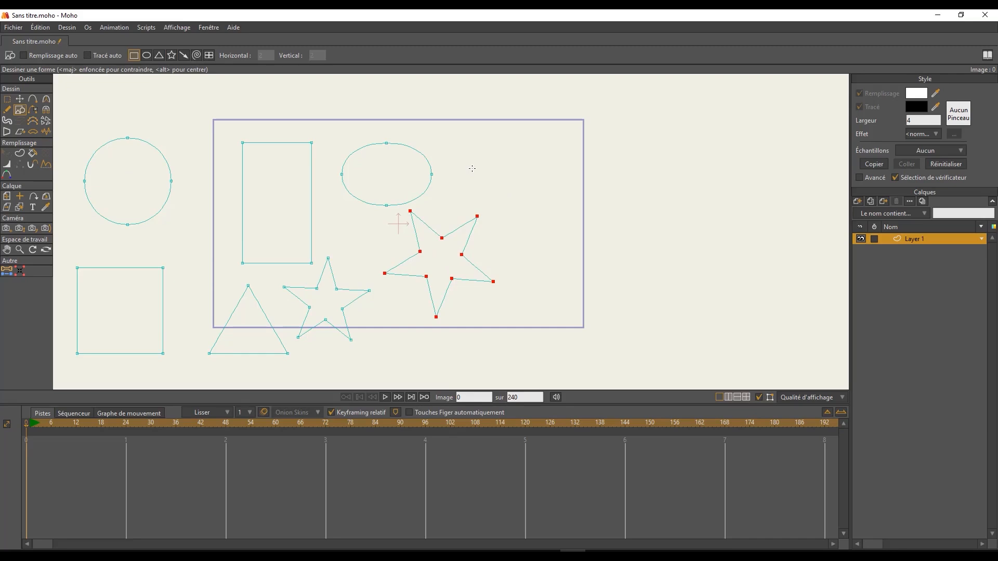
Select all the shapes on Layer 1 and delete them.
{"action": "left_click", "coordinate": [751, 554]}
{"action": "left_click", "coordinate": [7, 99]}
{"action": "left_click_drag", "start_coordinate": [71, 105], "coordinate": [639, 373]}
{"action": "key", "text": "Delete"}
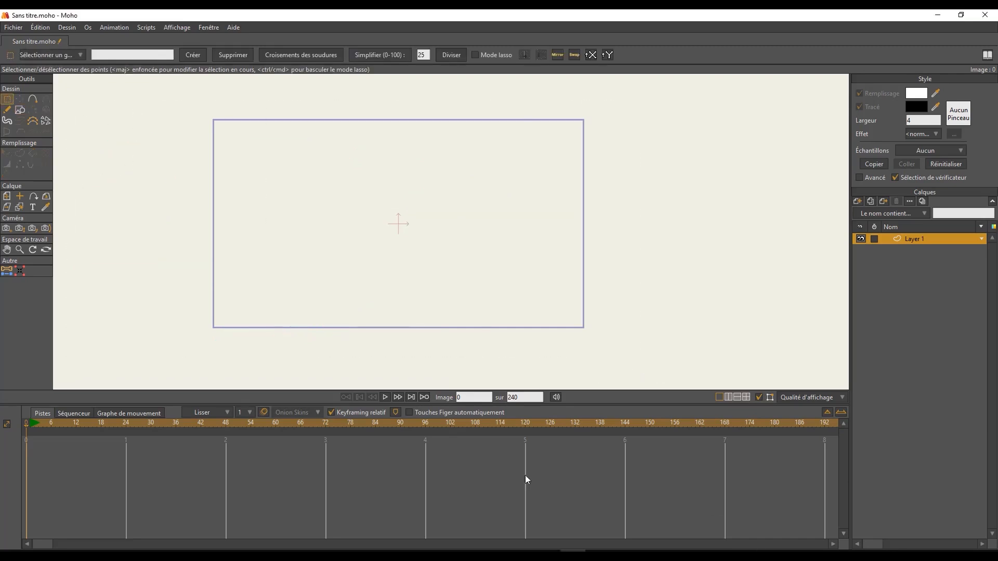
Scale the wheel image 6532347.png to 1.0767 and set its layer opacity to 30%.
{"action": "left_click_drag", "start_coordinate": [407, 223], "coordinate": [406, 218]}
{"action": "left_click_drag", "start_coordinate": [474, 300], "coordinate": [480, 306]}
{"action": "double_click", "coordinate": [923, 239]}
{"action": "left_click_drag", "start_coordinate": [571, 202], "coordinate": [535, 208]}
{"action": "type", "text": "30"}
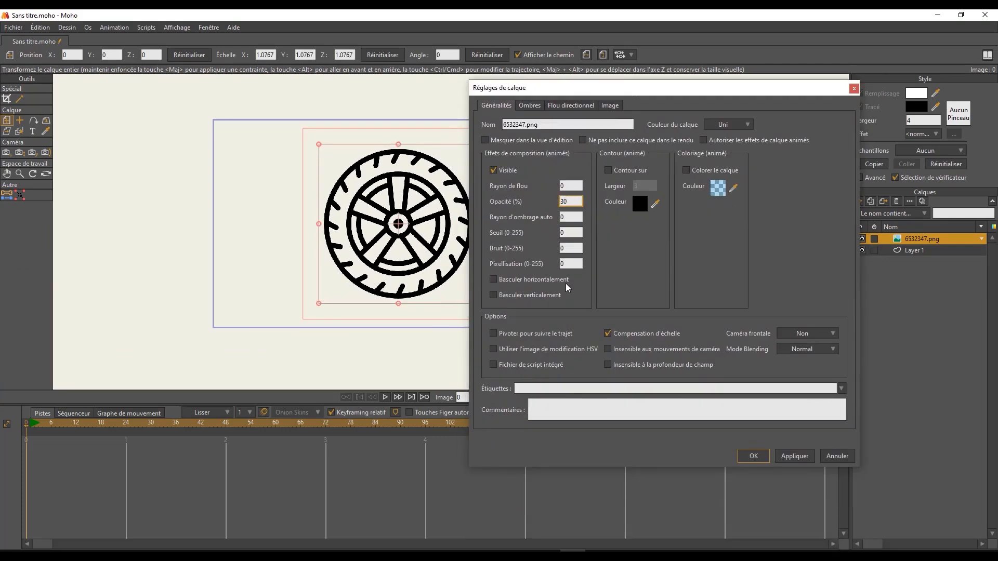
{"action": "key", "text": "Return"}
Move Layer 1 above the wheel image layer.
{"action": "scroll", "coordinate": [404, 225], "scroll_direction": "up", "scroll_amount": 2}
{"action": "left_click_drag", "start_coordinate": [404, 225], "coordinate": [422, 233]}
{"action": "left_click_drag", "start_coordinate": [913, 250], "coordinate": [910, 231]}
Try to trace the tyre's outer edge with an ellipse drawn from corner to corner and adjusted over the wheel.
{"action": "left_click", "coordinate": [21, 111]}
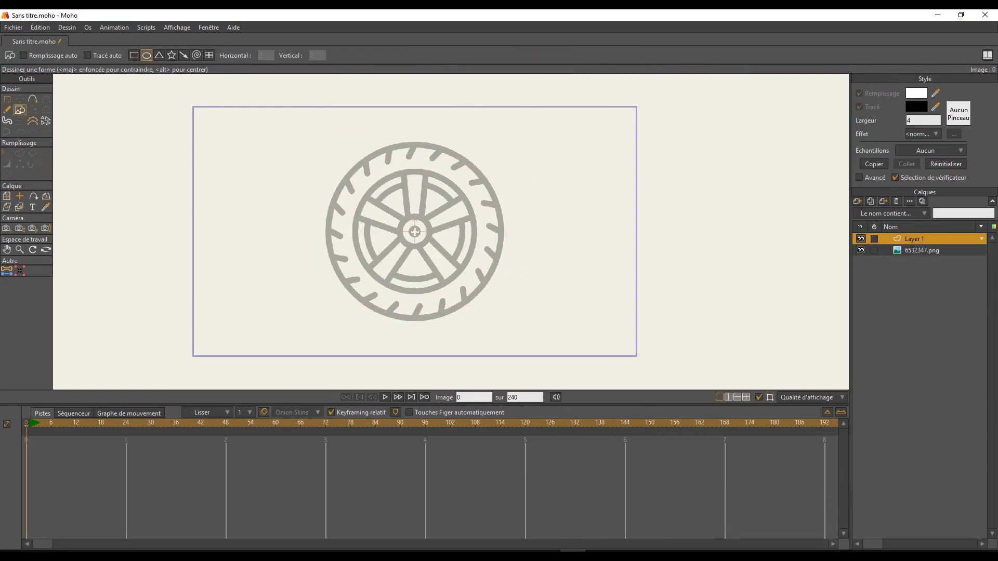
{"action": "left_click_drag", "start_coordinate": [345, 152], "coordinate": [519, 331]}
{"action": "key", "text": "t"}
{"action": "left_click_drag", "start_coordinate": [453, 228], "coordinate": [436, 219]}
{"action": "left_click_drag", "start_coordinate": [501, 319], "coordinate": [502, 321]}
{"action": "left_click_drag", "start_coordinate": [426, 254], "coordinate": [427, 256]}
{"action": "key", "text": "Return"}
Delete the ellipse that was fitted over the wheel.
{"action": "left_click", "coordinate": [7, 99]}
{"action": "left_click", "coordinate": [352, 170]}
{"action": "key", "text": "Delete"}
Draw a circle outward from the wheel's centre to match the tyre's outer edge.
{"action": "left_click", "coordinate": [20, 109]}
{"action": "scroll", "coordinate": [417, 234], "scroll_direction": "up", "scroll_amount": 3}
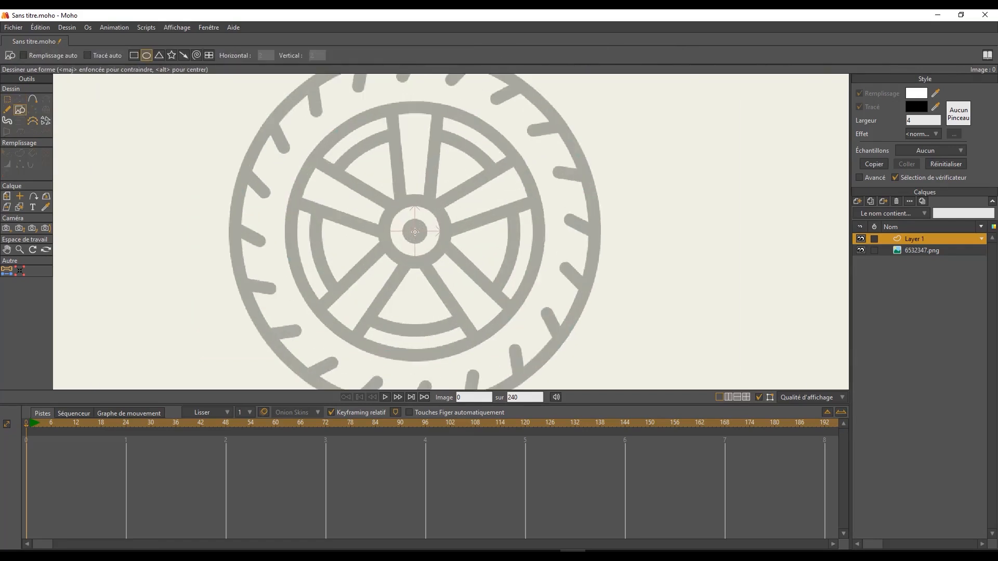
{"action": "scroll", "coordinate": [424, 230], "scroll_direction": "down", "scroll_amount": 1}
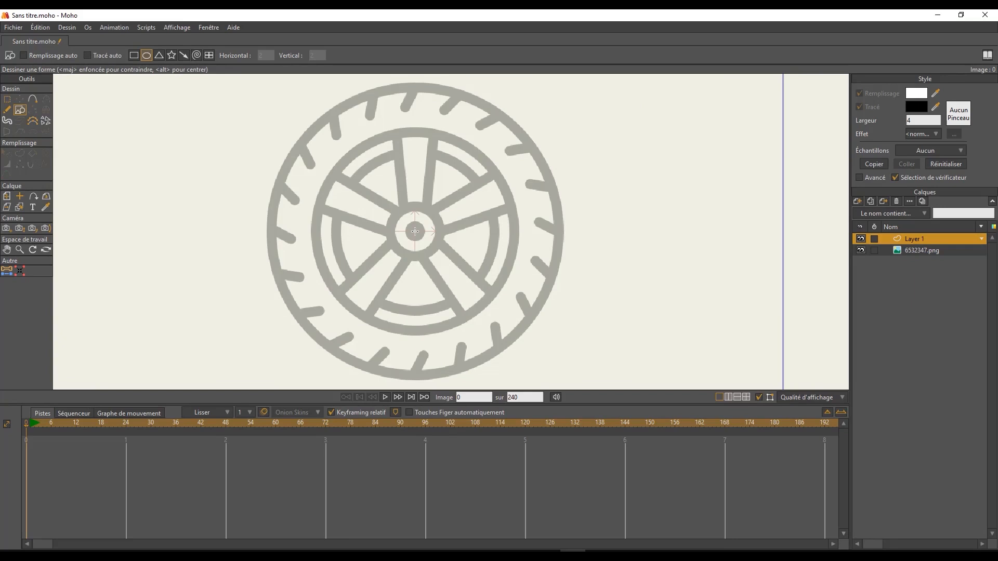
{"action": "mouse_move", "coordinate": [415, 231]}
{"action": "left_mouse_down"}
{"action": "mouse_move", "coordinate": [452, 273]}
{"action": "mouse_move", "coordinate": [424, 244]}
{"action": "mouse_move", "coordinate": [414, 285]}
{"action": "mouse_move", "coordinate": [460, 291]}
{"action": "mouse_move", "coordinate": [416, 232]}
{"action": "mouse_move", "coordinate": [559, 355]}
{"action": "mouse_move", "coordinate": [516, 312]}
{"action": "mouse_move", "coordinate": [559, 370]}
{"action": "left_mouse_up"}
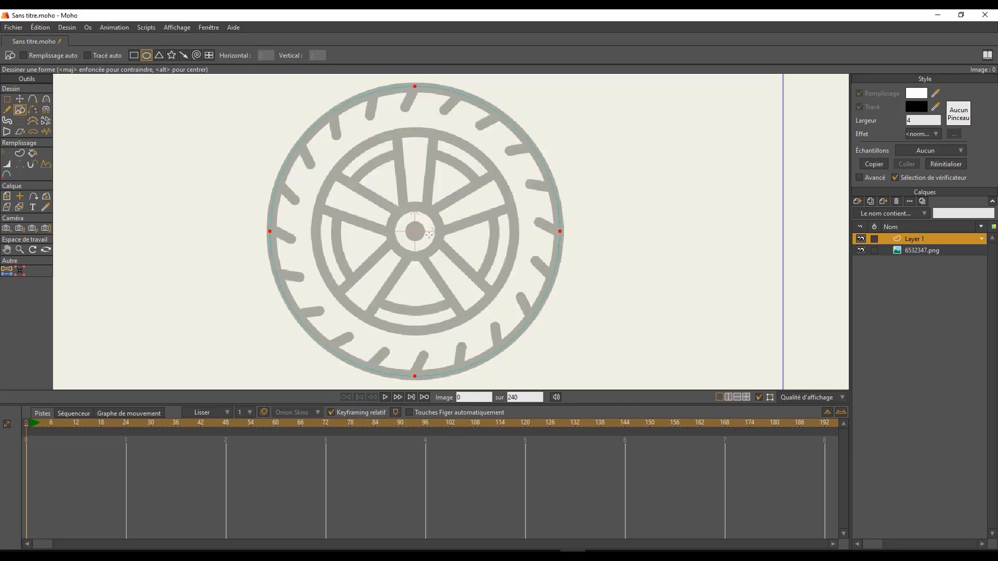
Delete the wheel reference image layer 6532347.png.
{"action": "scroll", "coordinate": [427, 206], "scroll_direction": "down", "scroll_amount": 4}
{"action": "left_click", "coordinate": [921, 250]}
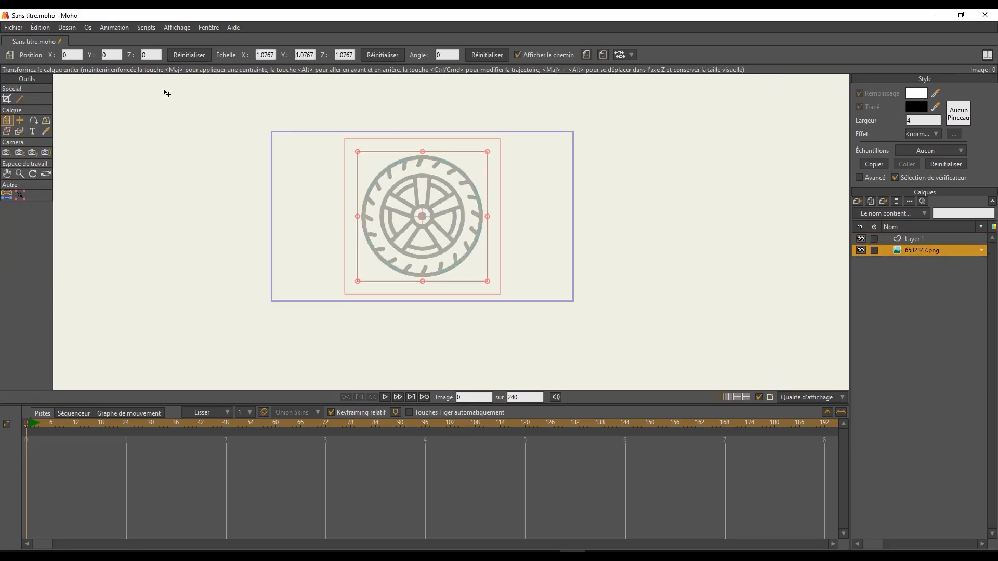
{"action": "left_click", "coordinate": [896, 202]}
Draw a spiral overlapping the circle and a 2 by 2 grid to the left of the canvas.
{"action": "left_click", "coordinate": [197, 55]}
{"action": "left_click_drag", "start_coordinate": [328, 152], "coordinate": [234, 206]}
{"action": "left_click", "coordinate": [209, 55]}
{"action": "left_click_drag", "start_coordinate": [136, 118], "coordinate": [199, 216]}
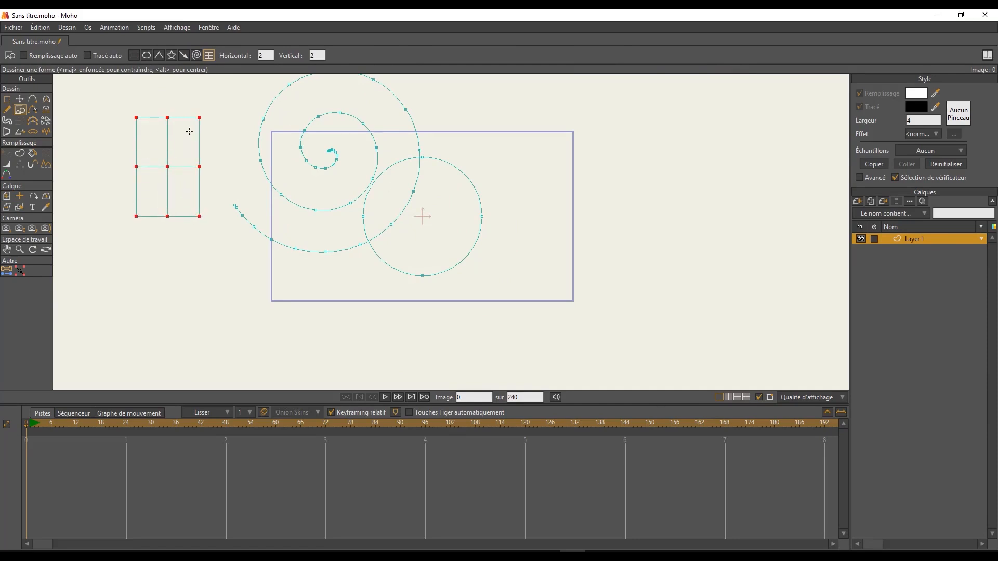
{"action": "left_click", "coordinate": [33, 111]}
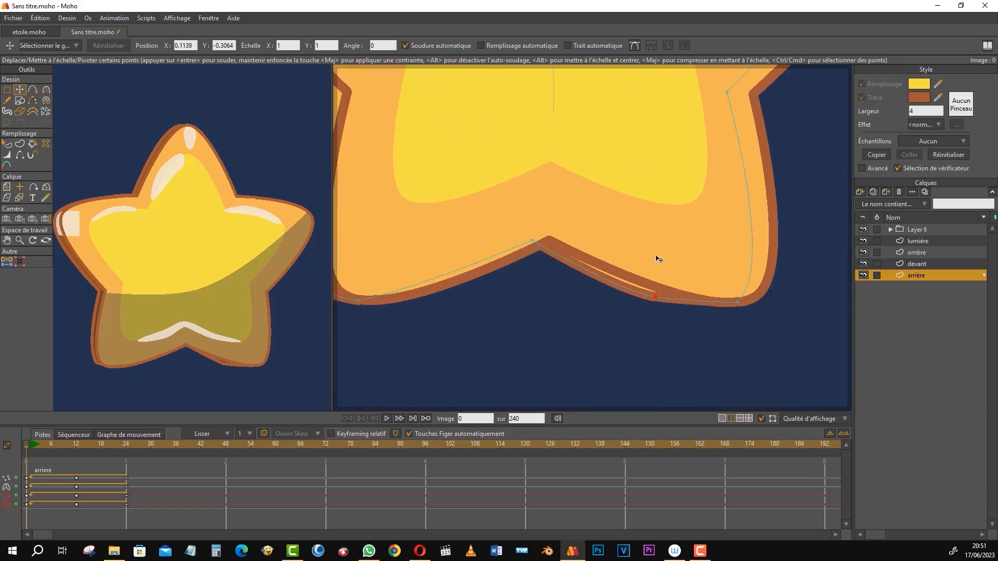
Move the arrière shape's bottom notch, lower-left corner and left tip points to offset it from the front star.
{"action": "left_click", "coordinate": [508, 241]}
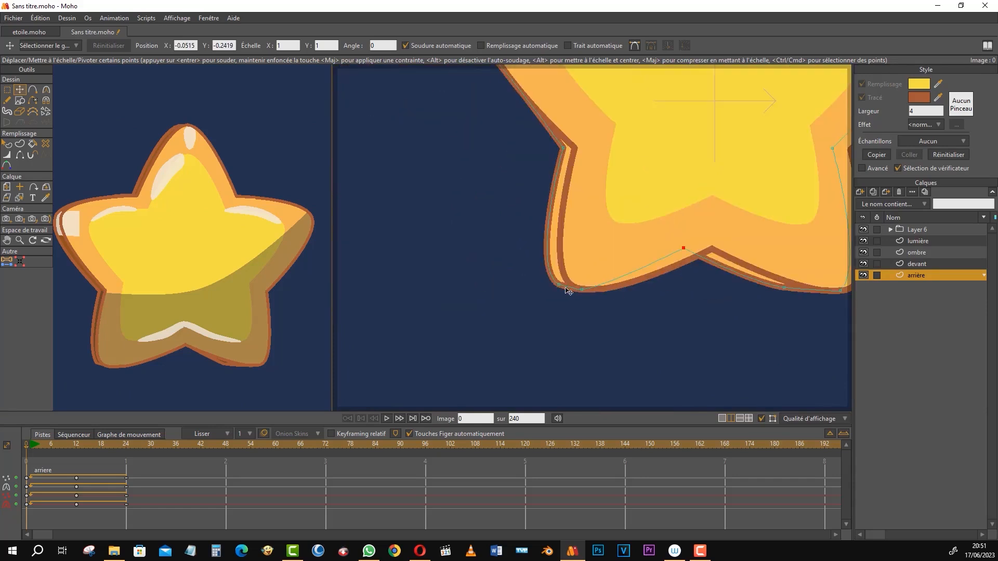
{"action": "left_click_drag", "start_coordinate": [566, 286], "coordinate": [556, 287]}
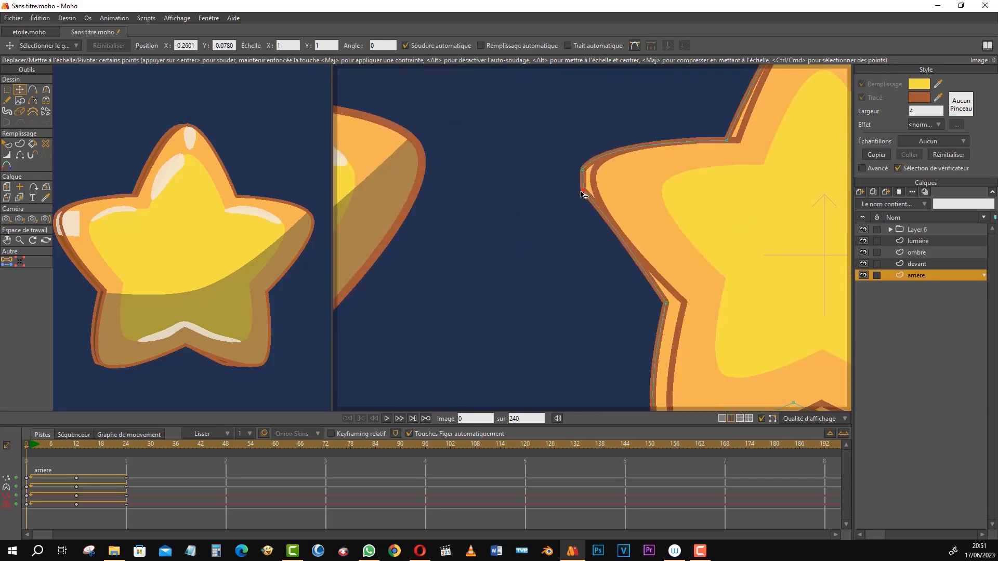
{"action": "left_click_drag", "start_coordinate": [578, 180], "coordinate": [583, 167]}
Adjust the curvature of the arrière shape's left tip points to round the tip.
{"action": "key", "text": "c"}
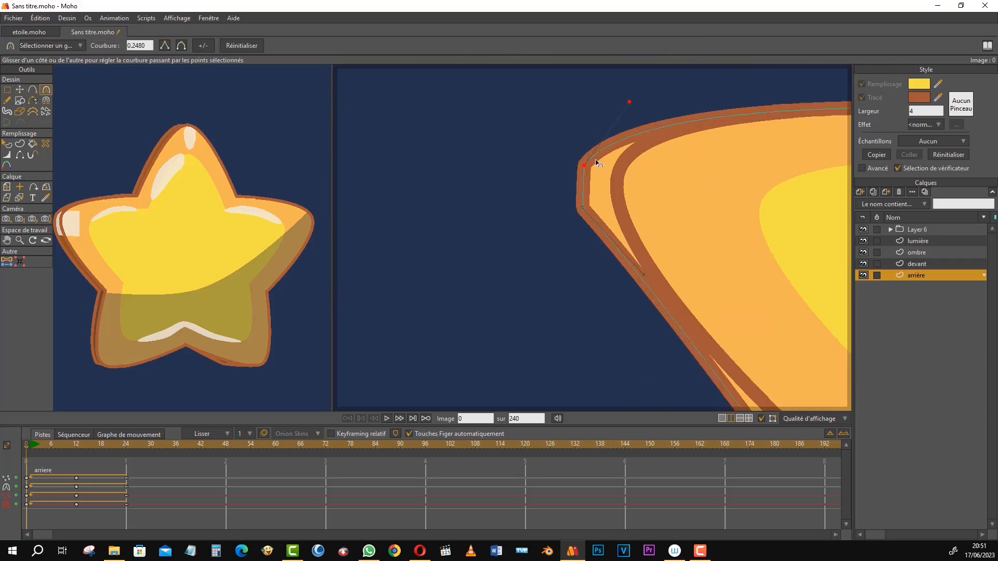
{"action": "left_click_drag", "start_coordinate": [585, 167], "coordinate": [576, 197]}
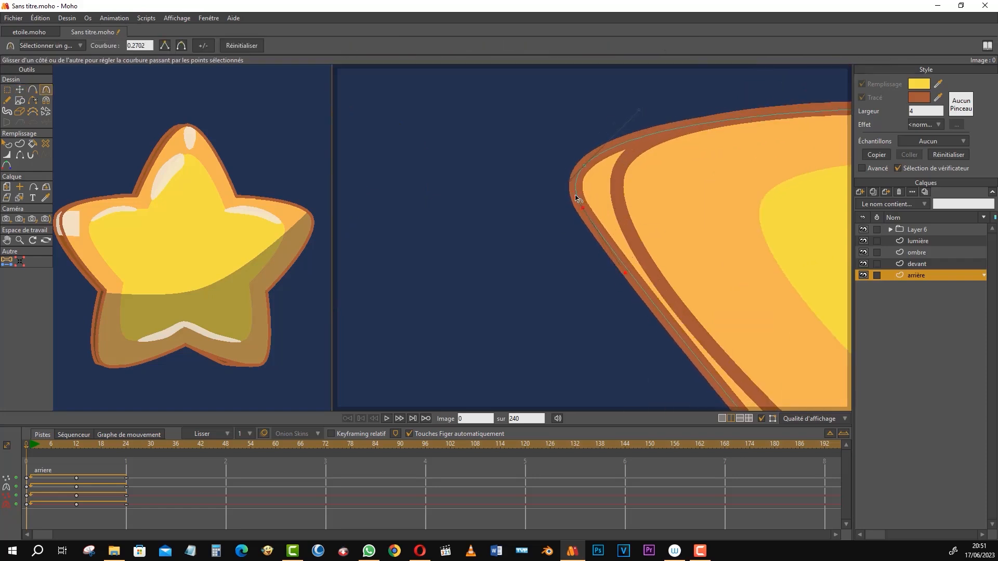
{"action": "left_click", "coordinate": [20, 100]}
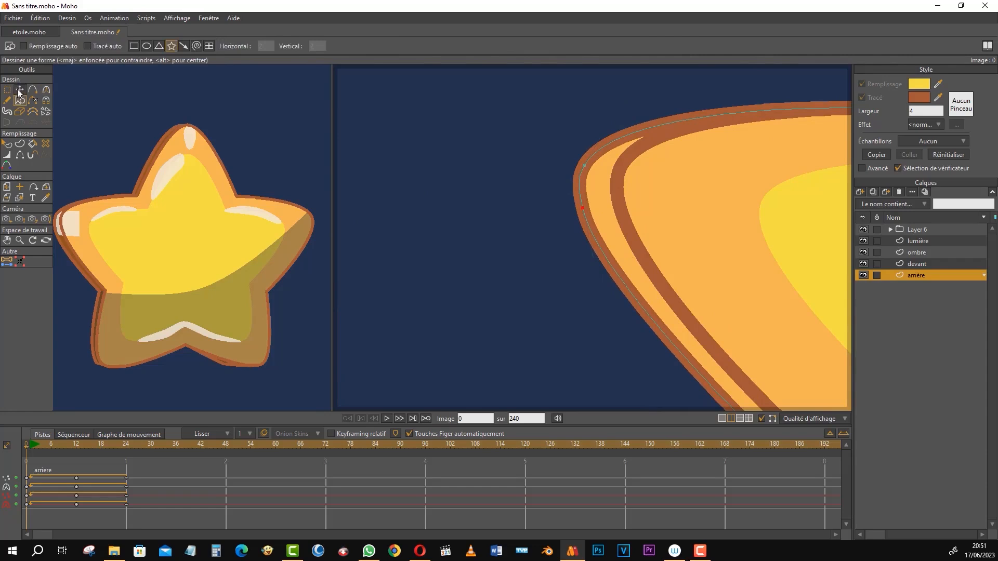
Reposition the arrière shape's points along its left side and lower edge to even out the offset behind the front star.
{"action": "left_click", "coordinate": [19, 91]}
{"action": "left_click_drag", "start_coordinate": [478, 94], "coordinate": [473, 94]}
{"action": "left_click_drag", "start_coordinate": [667, 334], "coordinate": [631, 246]}
{"action": "scroll", "coordinate": [638, 274], "scroll_direction": "down", "scroll_amount": 8}
{"action": "left_click_drag", "start_coordinate": [668, 312], "coordinate": [641, 323]}
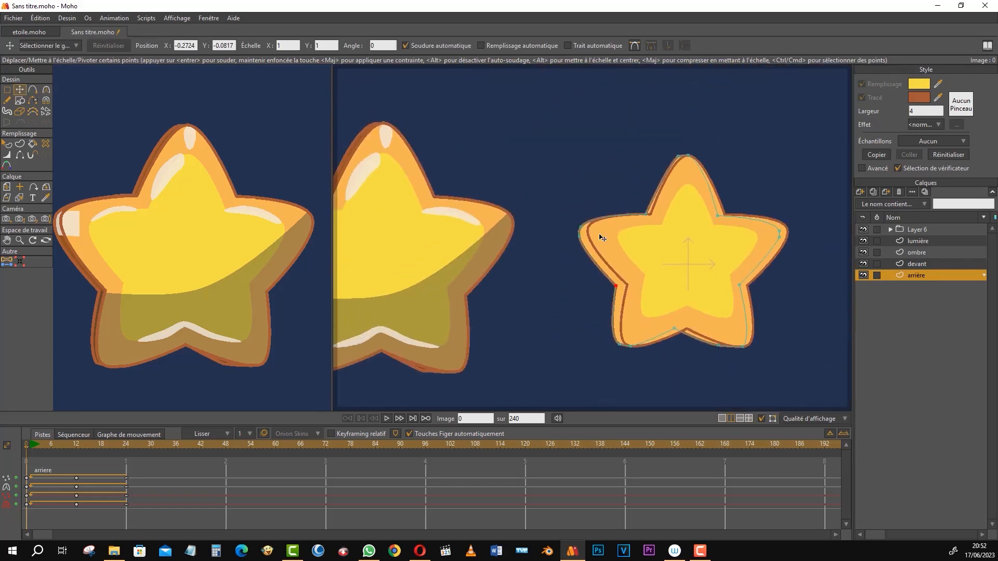
{"action": "scroll", "coordinate": [600, 238], "scroll_direction": "up", "scroll_amount": 2}
{"action": "scroll", "coordinate": [560, 170], "scroll_direction": "up", "scroll_amount": 2}
{"action": "left_click_drag", "start_coordinate": [543, 234], "coordinate": [554, 234]}
{"action": "left_click_drag", "start_coordinate": [550, 325], "coordinate": [537, 296]}
{"action": "left_click_drag", "start_coordinate": [537, 176], "coordinate": [539, 177]}
{"action": "left_click_drag", "start_coordinate": [650, 268], "coordinate": [579, 255]}
{"action": "left_click_drag", "start_coordinate": [666, 290], "coordinate": [669, 290]}
Adjust the curve handle of the arrière shape's top tip point to follow the front star's rounding.
{"action": "left_click_drag", "start_coordinate": [607, 73], "coordinate": [623, 356]}
{"action": "left_click", "coordinate": [600, 181]}
{"action": "left_click", "coordinate": [46, 89]}
{"action": "scroll", "coordinate": [588, 186], "scroll_direction": "up", "scroll_amount": 2}
{"action": "left_click_drag", "start_coordinate": [578, 196], "coordinate": [554, 210]}
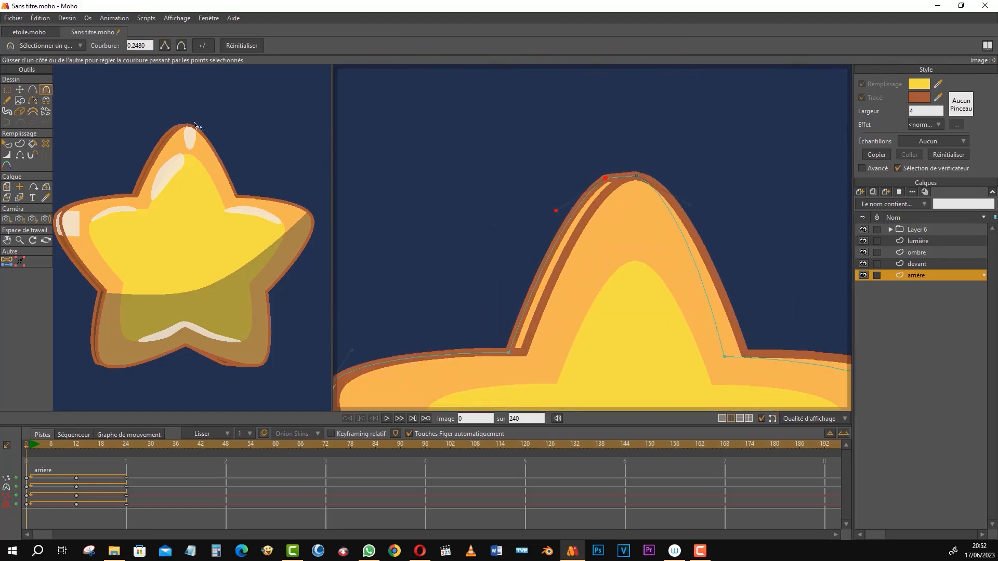
Nudge the arrière shape's top tip, upper-left notch, left tip and lower-left notch points into final alignment.
{"action": "left_click", "coordinate": [19, 89]}
{"action": "left_click_drag", "start_coordinate": [605, 178], "coordinate": [608, 177]}
{"action": "left_click_drag", "start_coordinate": [510, 354], "coordinate": [512, 354]}
{"action": "left_click_drag", "start_coordinate": [512, 354], "coordinate": [580, 232]}
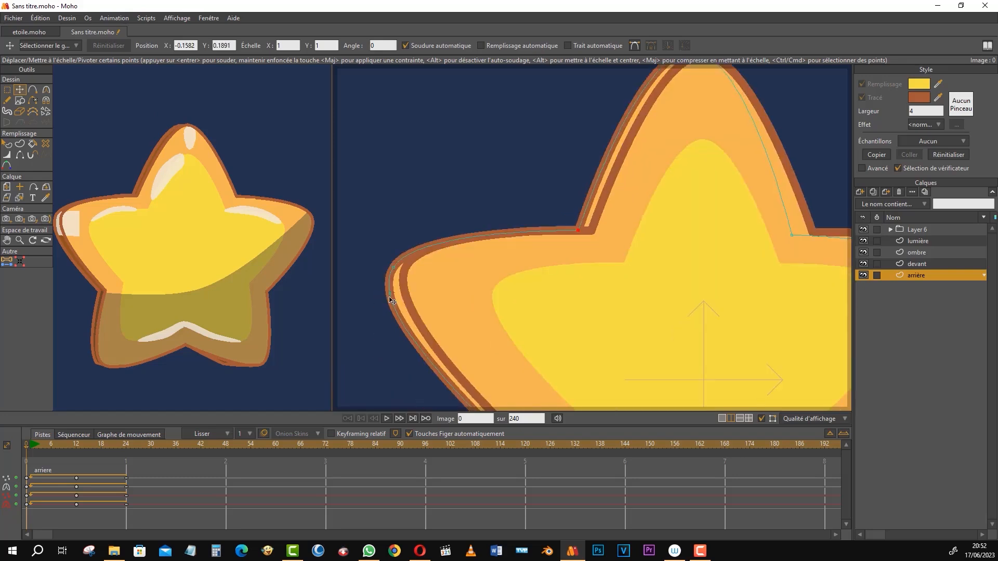
{"action": "left_click_drag", "start_coordinate": [390, 297], "coordinate": [389, 296]}
{"action": "left_click_drag", "start_coordinate": [509, 400], "coordinate": [422, 250]}
{"action": "left_click_drag", "start_coordinate": [421, 292], "coordinate": [421, 293]}
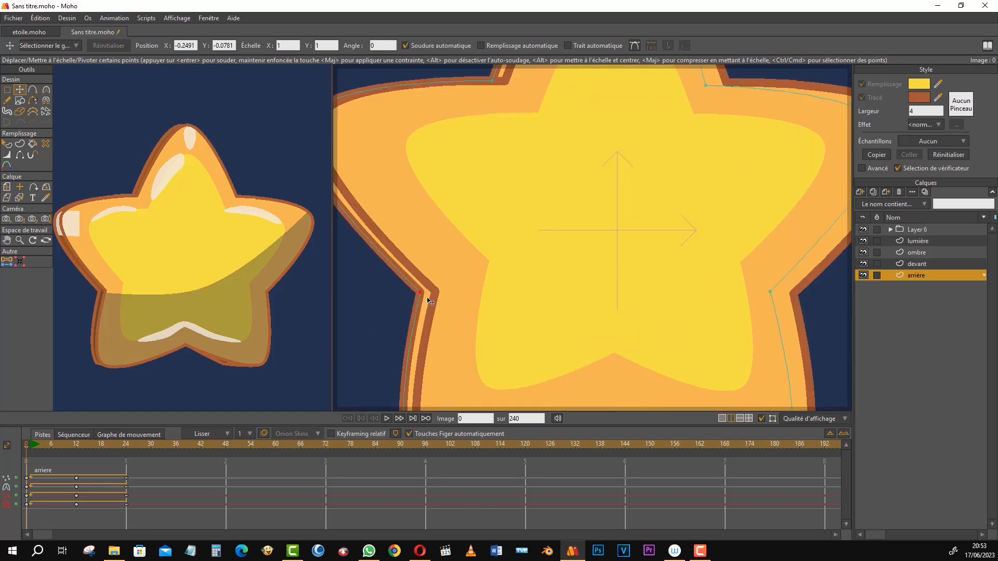
Hide the devant layer.
{"action": "left_click_drag", "start_coordinate": [609, 394], "coordinate": [560, 314]}
{"action": "scroll", "coordinate": [559, 313], "scroll_direction": "down", "scroll_amount": 5}
{"action": "left_click", "coordinate": [863, 264]}
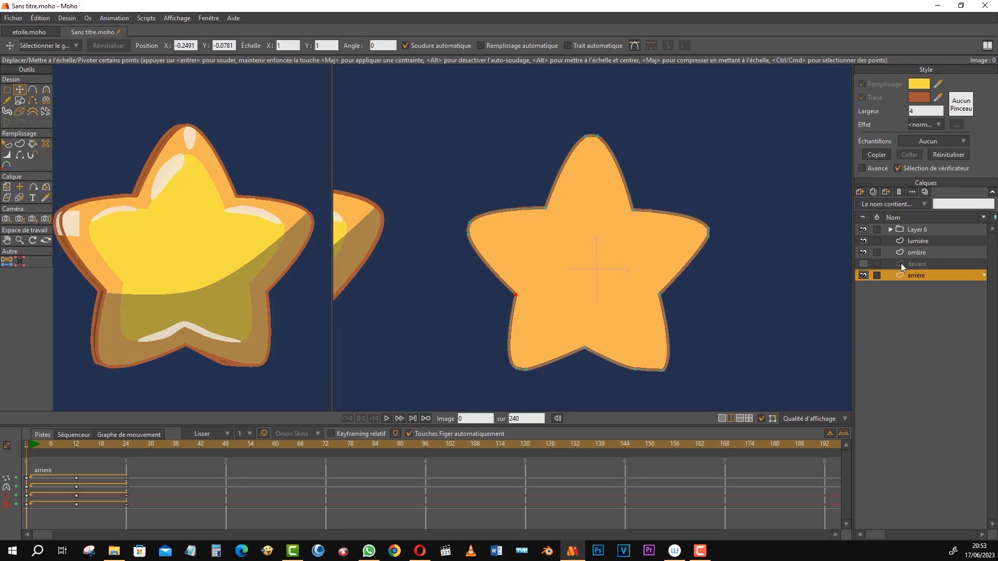
Fill the arrière star shape with the dark brown sampled from the finished star's side.
{"action": "left_click", "coordinate": [6, 144]}
{"action": "left_click_drag", "start_coordinate": [432, 295], "coordinate": [361, 288]}
{"action": "scroll", "coordinate": [63, 245], "scroll_direction": "up", "scroll_amount": 7}
{"action": "left_click_drag", "start_coordinate": [63, 244], "coordinate": [144, 315]}
{"action": "left_click_drag", "start_coordinate": [30, 449], "coordinate": [76, 450]}
{"action": "scroll", "coordinate": [167, 245], "scroll_direction": "down", "scroll_amount": 6}
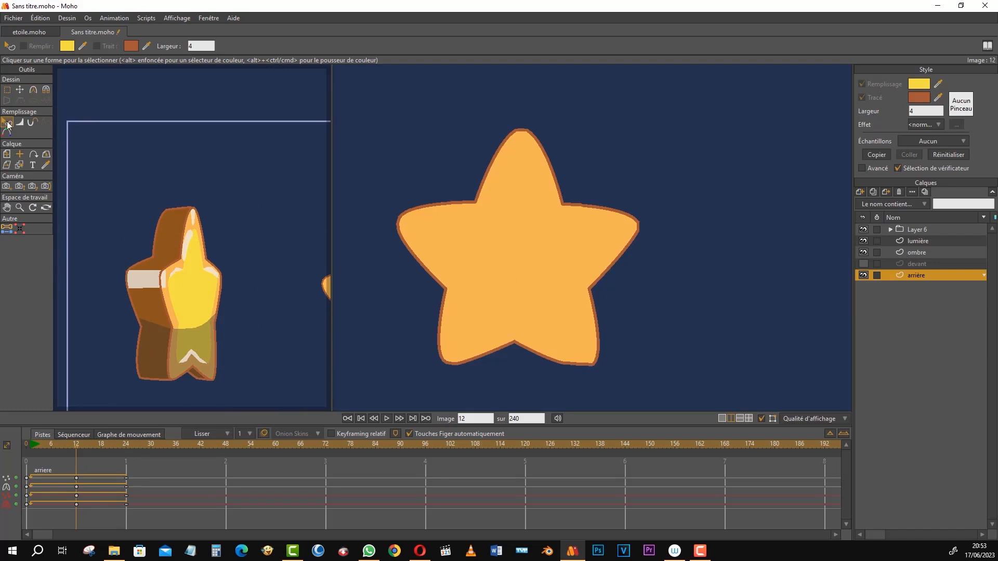
{"action": "left_click", "coordinate": [513, 249]}
{"action": "left_click", "coordinate": [27, 444]}
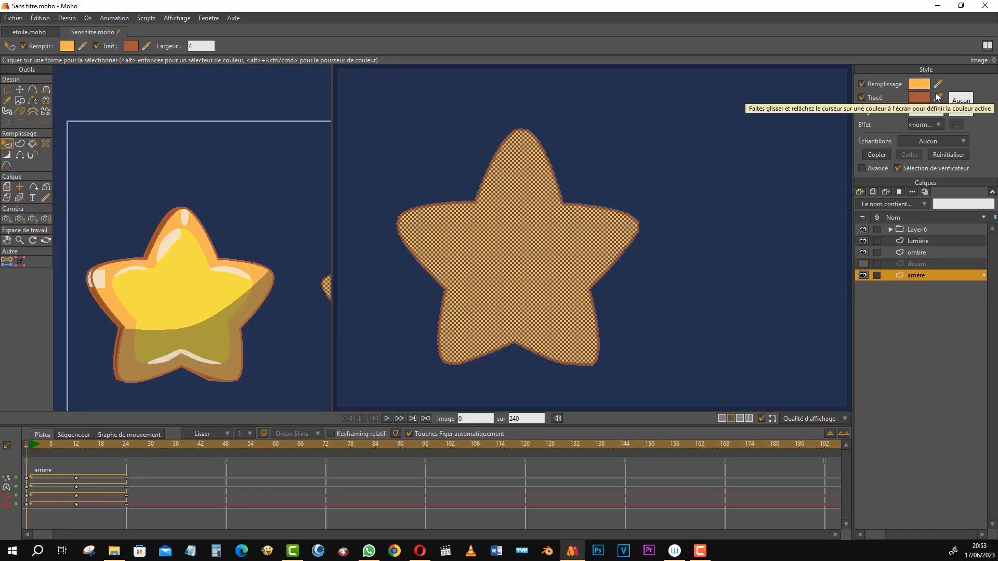
{"action": "scroll", "coordinate": [183, 283], "scroll_direction": "up", "scroll_amount": 8}
{"action": "left_click", "coordinate": [194, 269], "text": "alt"}
{"action": "left_click", "coordinate": [702, 260]}
Show the devant layer again in front of the brown arrière star.
{"action": "scroll", "coordinate": [420, 243], "scroll_direction": "down", "scroll_amount": 1}
{"action": "scroll", "coordinate": [234, 252], "scroll_direction": "down", "scroll_amount": 7}
{"action": "left_click_drag", "start_coordinate": [234, 252], "coordinate": [88, 254]}
{"action": "left_click", "coordinate": [864, 264]}
{"action": "scroll", "coordinate": [453, 275], "scroll_direction": "down", "scroll_amount": 2}
{"action": "scroll", "coordinate": [473, 272], "scroll_direction": "up", "scroll_amount": 5}
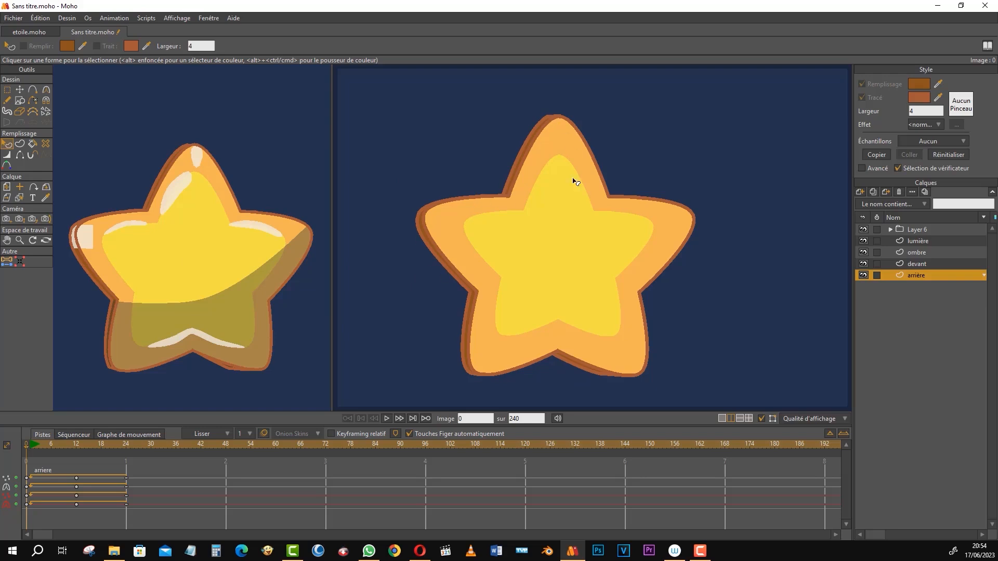
On the ombre layer, draw a closed outline around the star's lower part, with an upper edge dipping across the star.
{"action": "key", "text": "g"}
{"action": "left_click", "coordinate": [917, 254]}
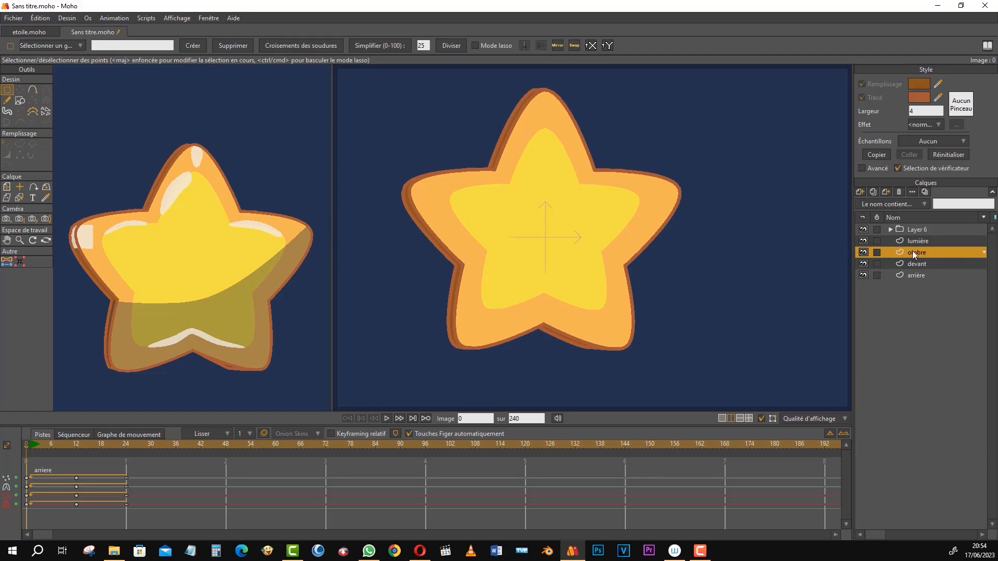
{"action": "left_click", "coordinate": [33, 89]}
{"action": "scroll", "coordinate": [483, 232], "scroll_direction": "down", "scroll_amount": 2}
{"action": "left_click_drag", "start_coordinate": [560, 225], "coordinate": [604, 234]}
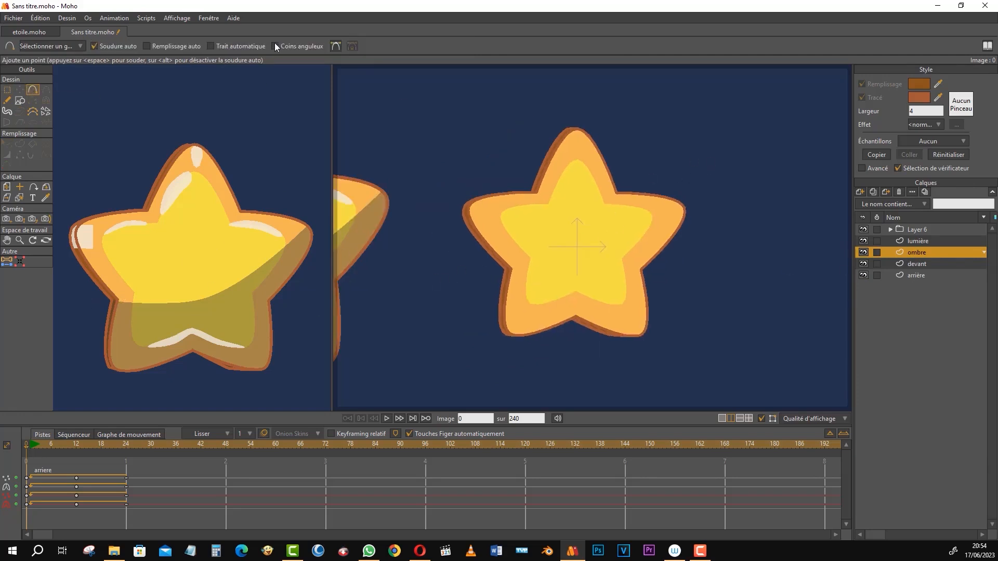
{"action": "left_click_drag", "start_coordinate": [509, 277], "coordinate": [433, 238]}
{"action": "mouse_move", "coordinate": [433, 237]}
{"action": "left_mouse_down"}
{"action": "mouse_move", "coordinate": [428, 191]}
{"action": "mouse_move", "coordinate": [427, 334]}
{"action": "mouse_move", "coordinate": [741, 336]}
{"action": "left_mouse_up"}
{"action": "left_click_drag", "start_coordinate": [739, 123], "coordinate": [741, 335]}
{"action": "left_click_drag", "start_coordinate": [592, 190], "coordinate": [592, 221]}
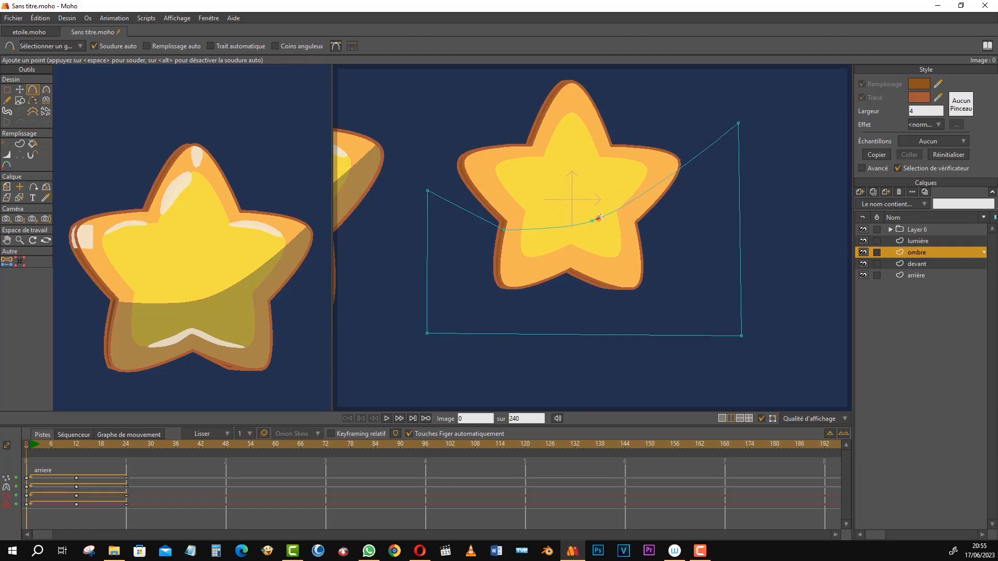
Smooth the ombre outline's upper edge by adjusting the curvature and position of its middle point.
{"action": "key", "text": "c"}
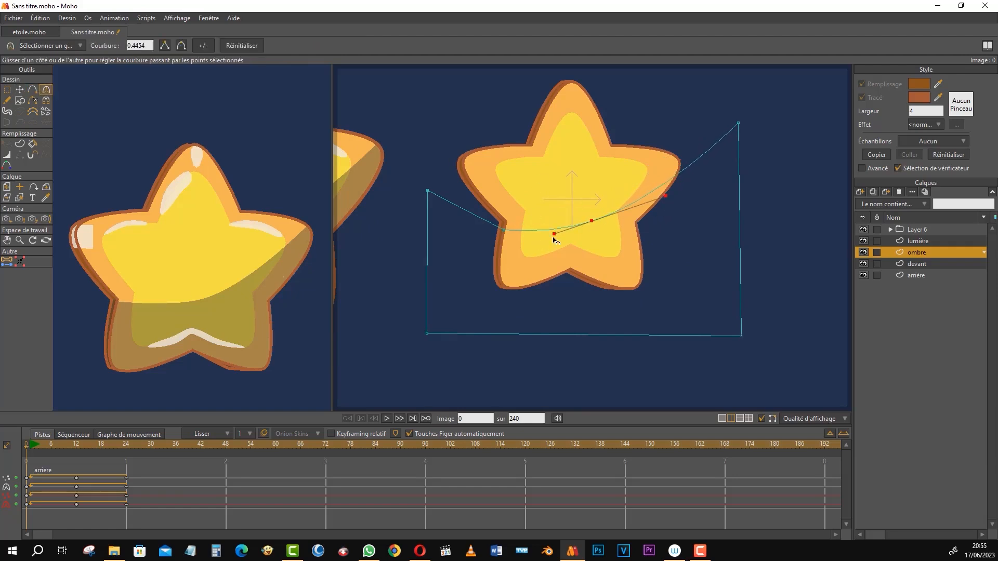
{"action": "left_click", "coordinate": [19, 90]}
{"action": "left_click_drag", "start_coordinate": [594, 221], "coordinate": [593, 222]}
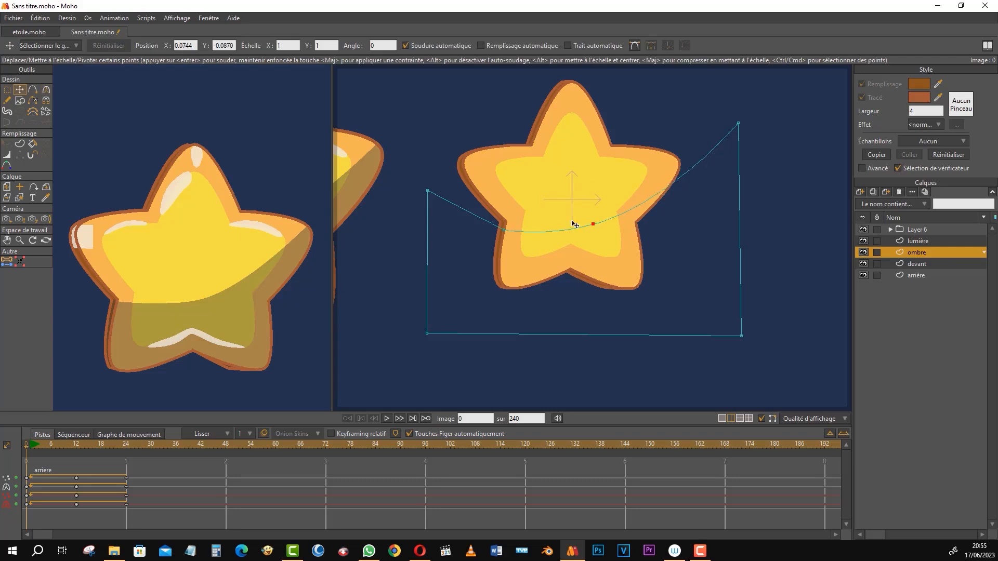
Fill the ombre outline with a dark semi-transparent colour at alpha 100 to shade the lower part of the star.
{"action": "left_click", "coordinate": [19, 144]}
{"action": "left_click", "coordinate": [532, 232]}
{"action": "left_click", "coordinate": [915, 81]}
{"action": "left_click_drag", "start_coordinate": [640, 191], "coordinate": [626, 205]}
{"action": "left_click_drag", "start_coordinate": [848, 170], "coordinate": [790, 169]}
{"action": "type", "text": "100"}
{"action": "left_click", "coordinate": [795, 232]}
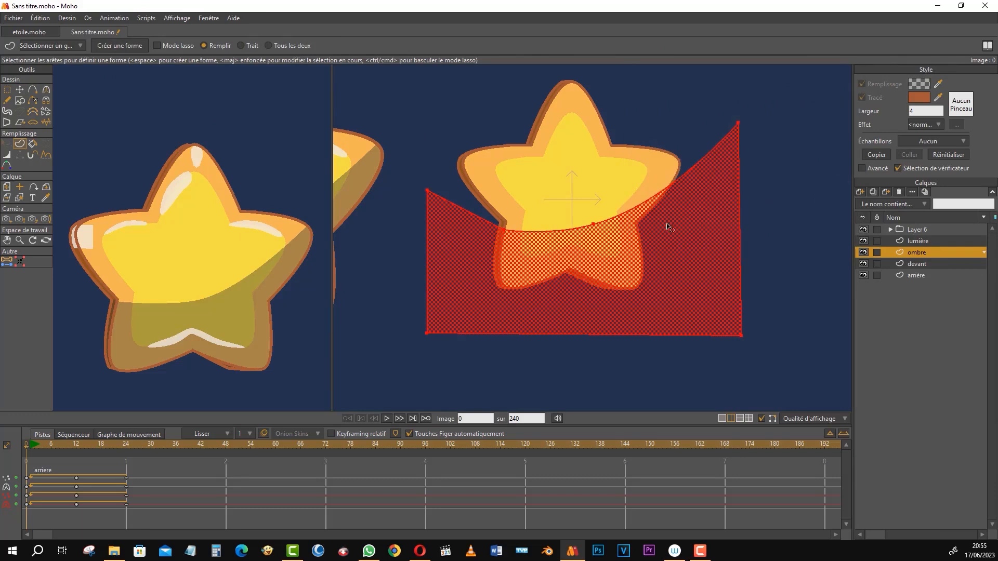
{"action": "left_click", "coordinate": [122, 44]}
{"action": "key", "text": "Return"}
Select the lumière layer and ready the Add Point tool for drawing the star's highlights.
{"action": "left_click", "coordinate": [918, 242]}
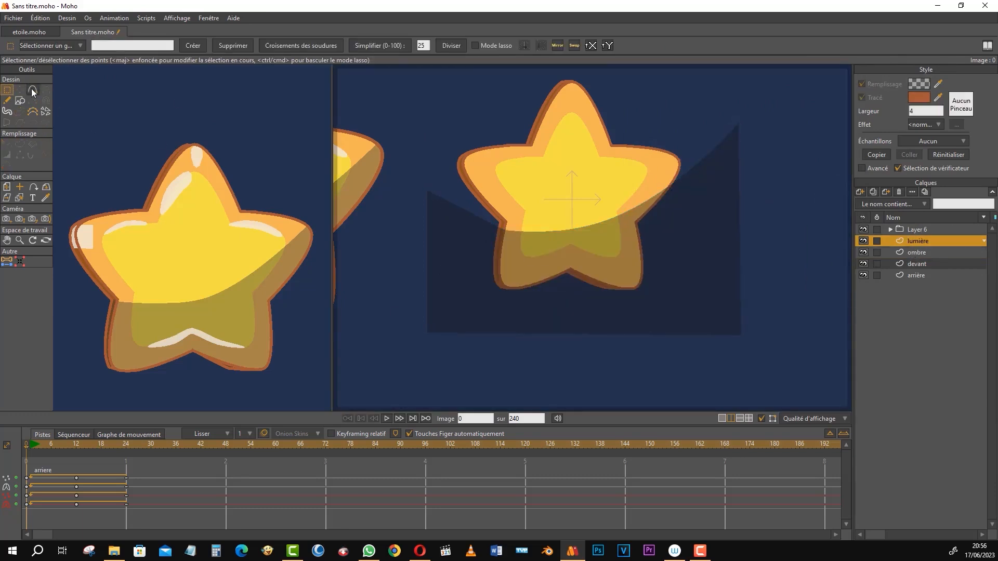
{"action": "left_click", "coordinate": [20, 100]}
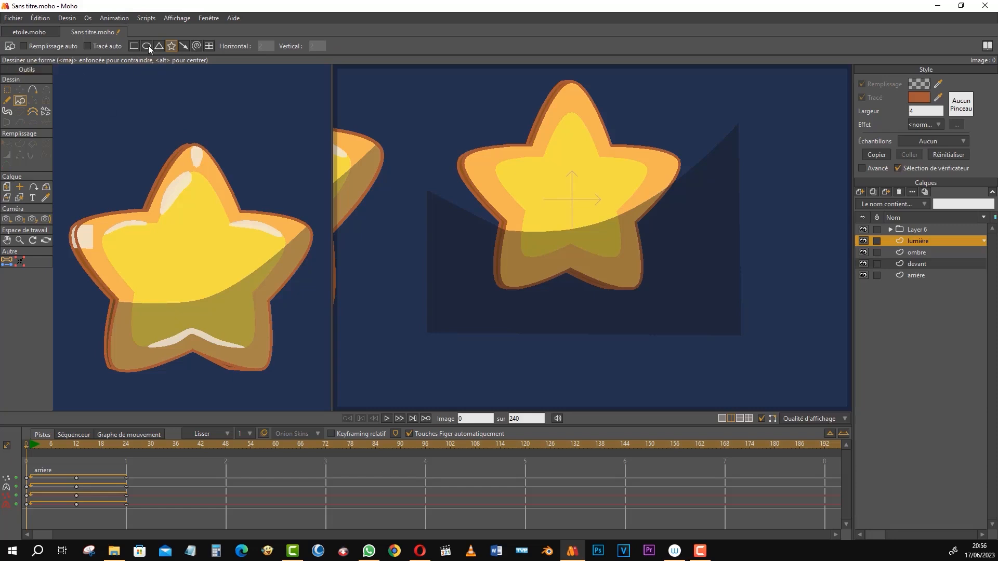
{"action": "key", "text": "a"}
{"action": "scroll", "coordinate": [595, 205], "scroll_direction": "up", "scroll_amount": 4}
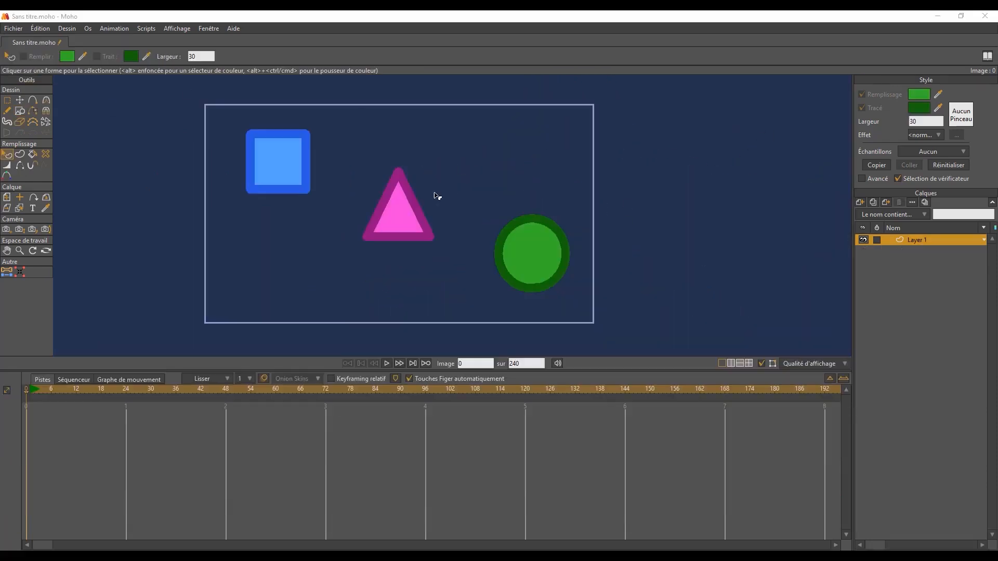
At frame 24, recolour the blue square with a white fill and a black outline.
{"action": "left_click", "coordinate": [7, 100]}
{"action": "key", "text": "p"}
{"action": "left_click", "coordinate": [126, 389]}
{"action": "left_click", "coordinate": [278, 161]}
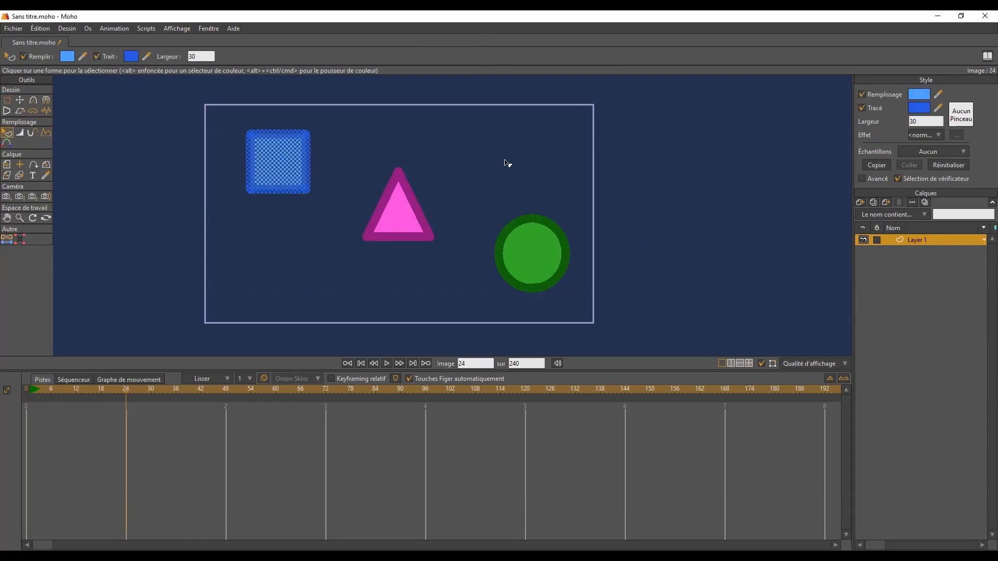
{"action": "left_click", "coordinate": [919, 94]}
{"action": "left_click", "coordinate": [777, 108]}
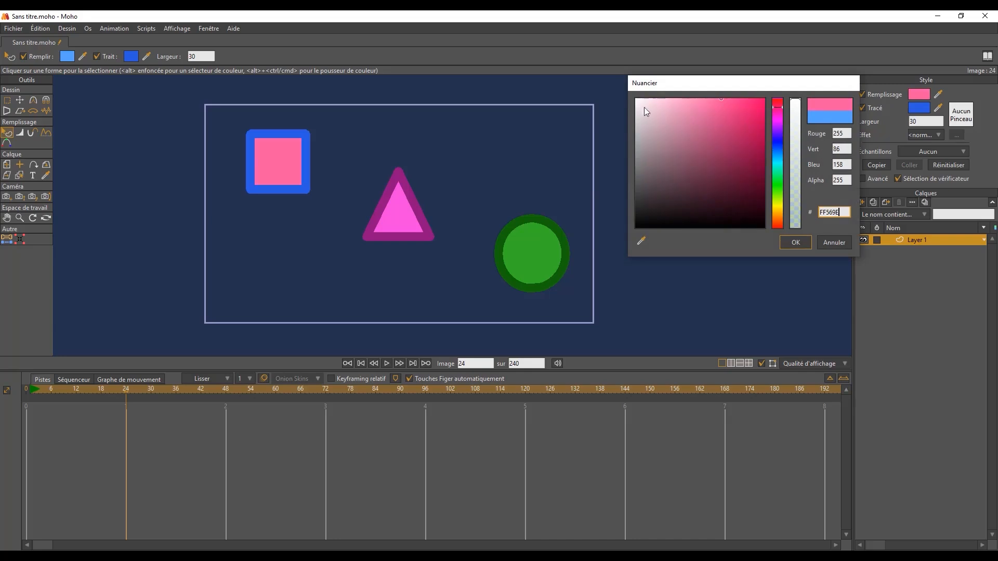
{"action": "left_click_drag", "start_coordinate": [642, 106], "coordinate": [627, 93]}
{"action": "left_click", "coordinate": [915, 109]}
{"action": "left_click_drag", "start_coordinate": [642, 222], "coordinate": [603, 254]}
{"action": "left_click", "coordinate": [788, 243]}
Recolour the pink triangle at frame 24 with a white fill and a black (000000) outline.
{"action": "left_click", "coordinate": [398, 216]}
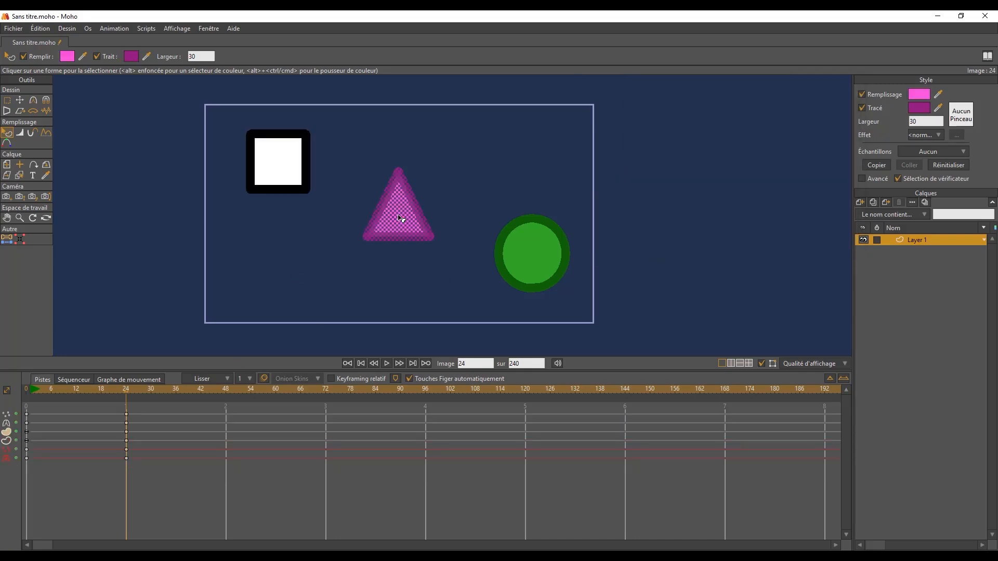
{"action": "left_click", "coordinate": [924, 93]}
{"action": "left_click_drag", "start_coordinate": [642, 106], "coordinate": [626, 93]}
{"action": "left_click", "coordinate": [795, 242]}
{"action": "left_click", "coordinate": [919, 108]}
{"action": "left_click_drag", "start_coordinate": [642, 222], "coordinate": [611, 248]}
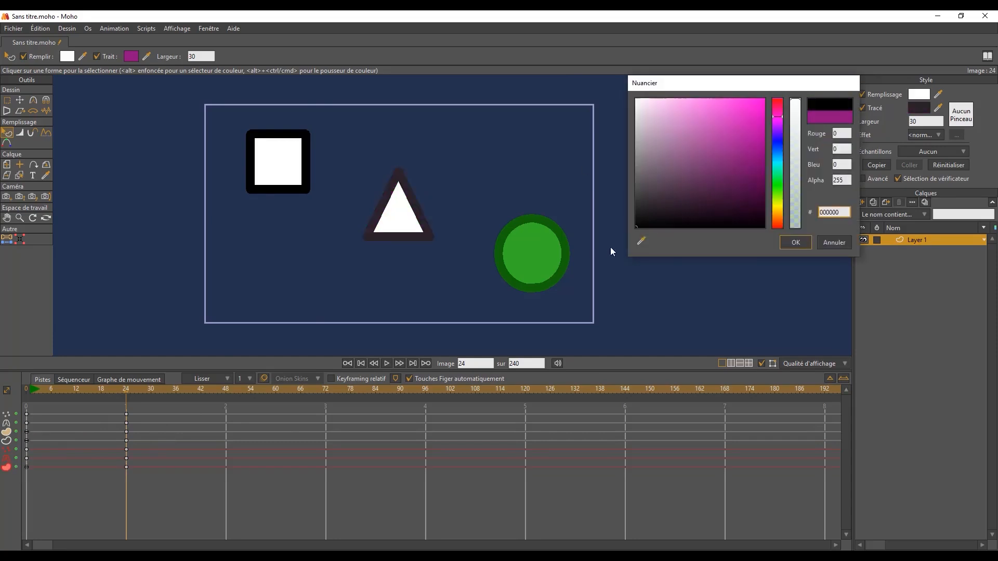
{"action": "left_click", "coordinate": [795, 243]}
Recolour the green circle with a white fill and a black outline, and scrub the timeline from frame 24 back to the start.
{"action": "left_click", "coordinate": [555, 252]}
{"action": "left_click", "coordinate": [921, 94]}
{"action": "left_click_drag", "start_coordinate": [642, 106], "coordinate": [626, 93]}
{"action": "left_click", "coordinate": [791, 239]}
{"action": "left_click", "coordinate": [919, 107]}
{"action": "left_click_drag", "start_coordinate": [720, 221], "coordinate": [729, 264]}
{"action": "left_click", "coordinate": [797, 242]}
{"action": "left_click", "coordinate": [380, 182]}
{"action": "mouse_move", "coordinate": [126, 391]}
{"action": "left_mouse_down"}
{"action": "mouse_move", "coordinate": [27, 393]}
{"action": "mouse_move", "coordinate": [182, 393]}
{"action": "mouse_move", "coordinate": [29, 407]}
{"action": "left_mouse_up"}
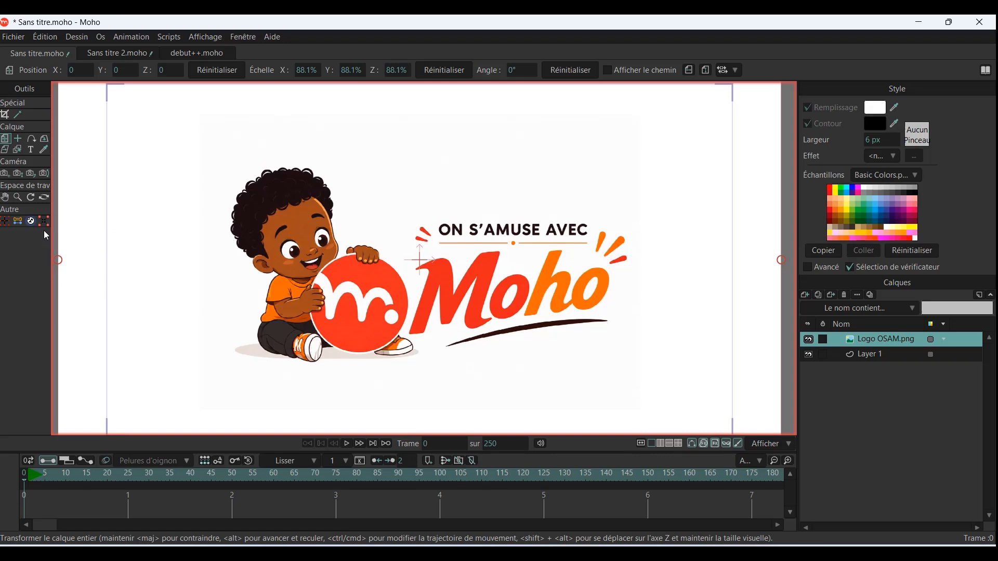
View the Sans titre 2.moho and debut++.moho projects and play the storyboard animatic in Sans titre 2.moho.
{"action": "left_click", "coordinate": [118, 54]}
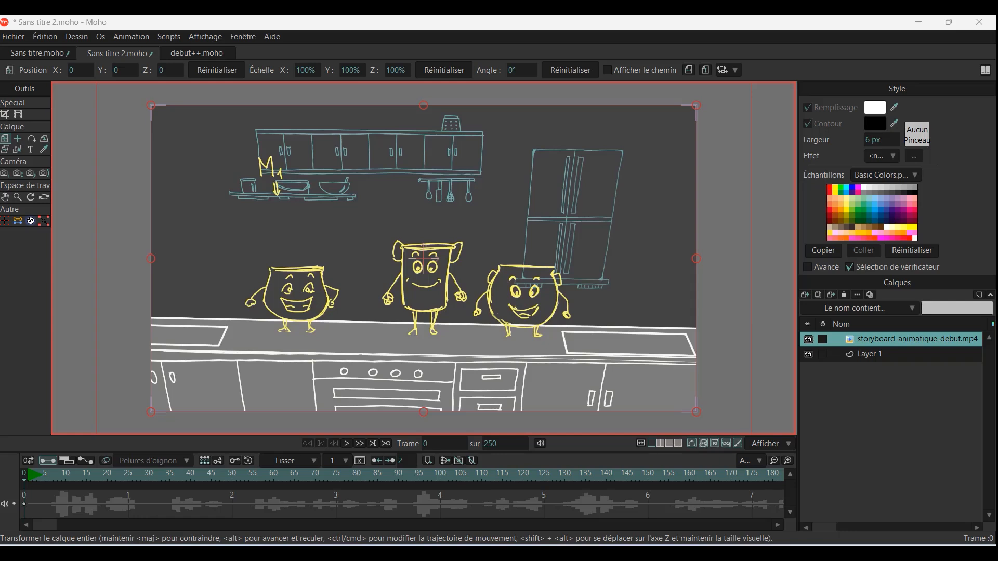
{"action": "left_click", "coordinate": [212, 51]}
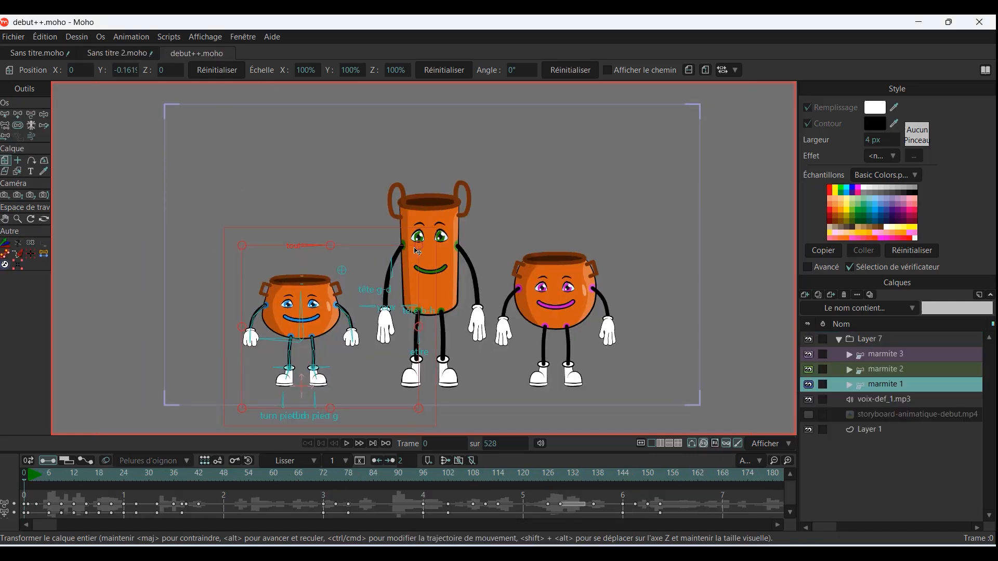
{"action": "left_click", "coordinate": [123, 54]}
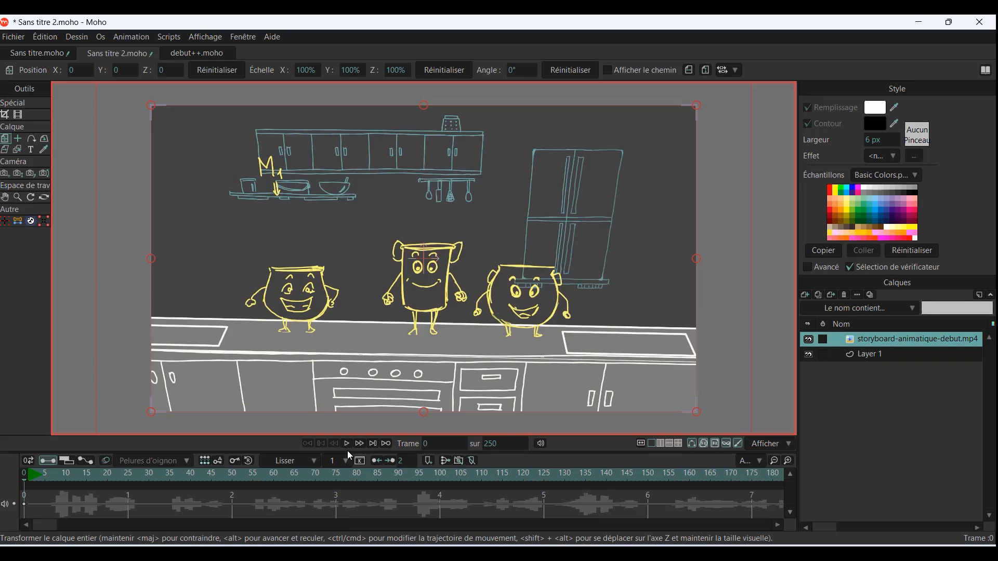
{"action": "left_click", "coordinate": [347, 445]}
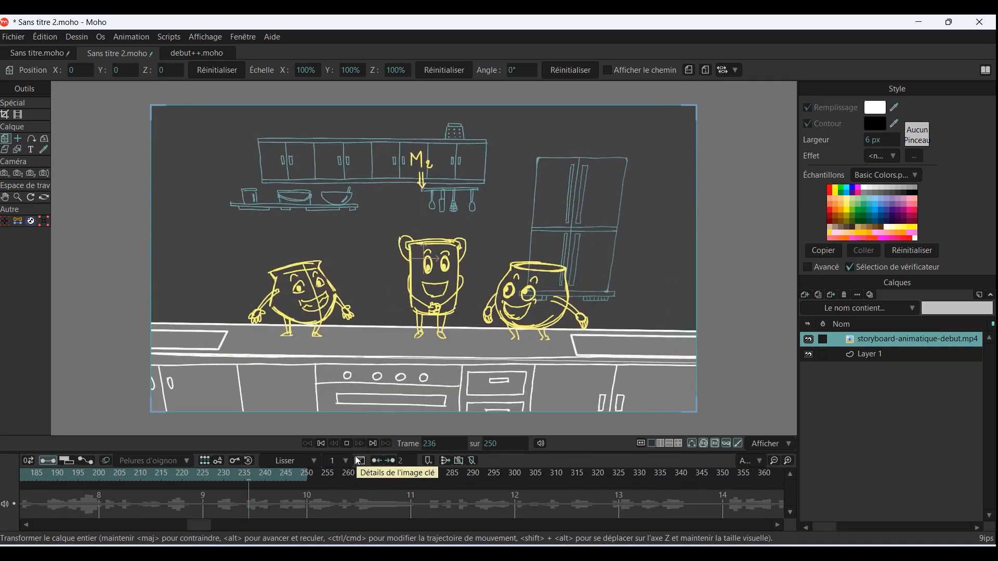
{"action": "left_click", "coordinate": [347, 444]}
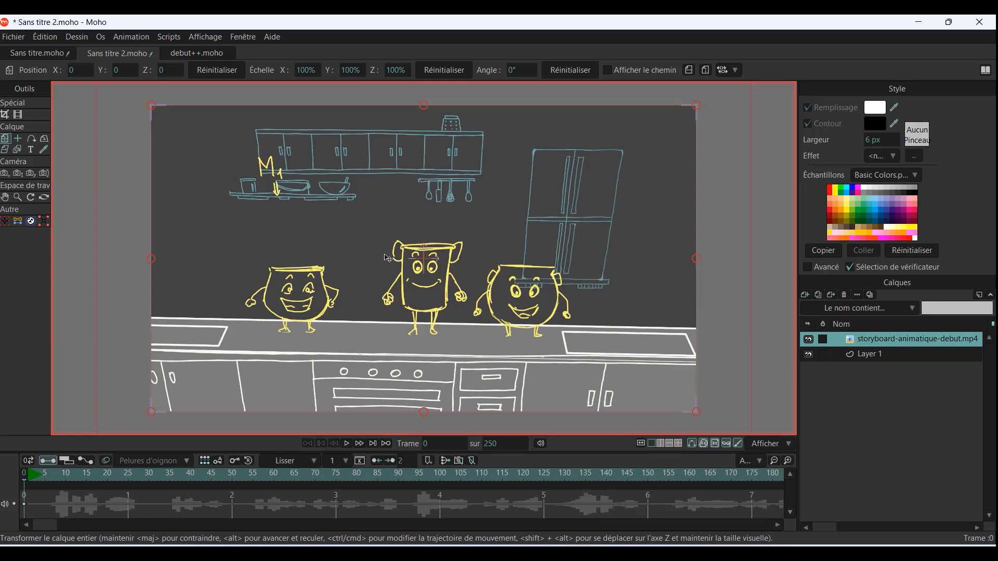
Play the animation of the three marmite characters in debut++.moho and stop it near the end.
{"action": "left_click", "coordinate": [186, 55]}
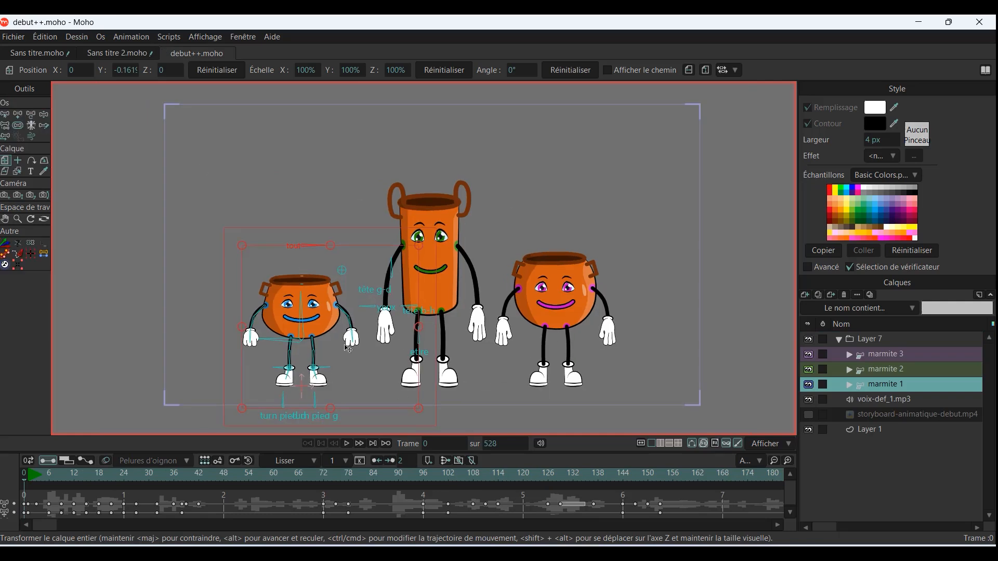
{"action": "left_click", "coordinate": [347, 445]}
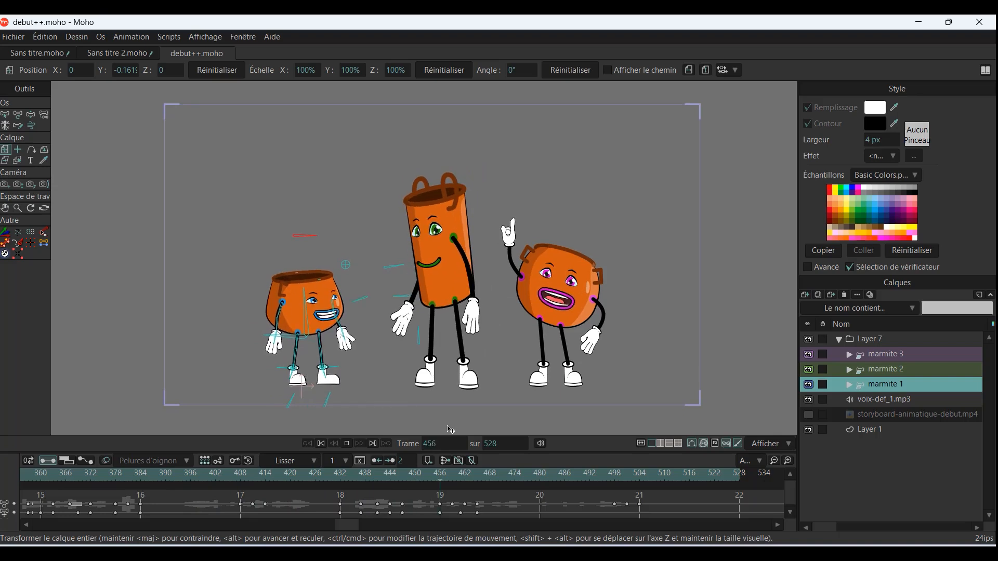
{"action": "left_click", "coordinate": [347, 444]}
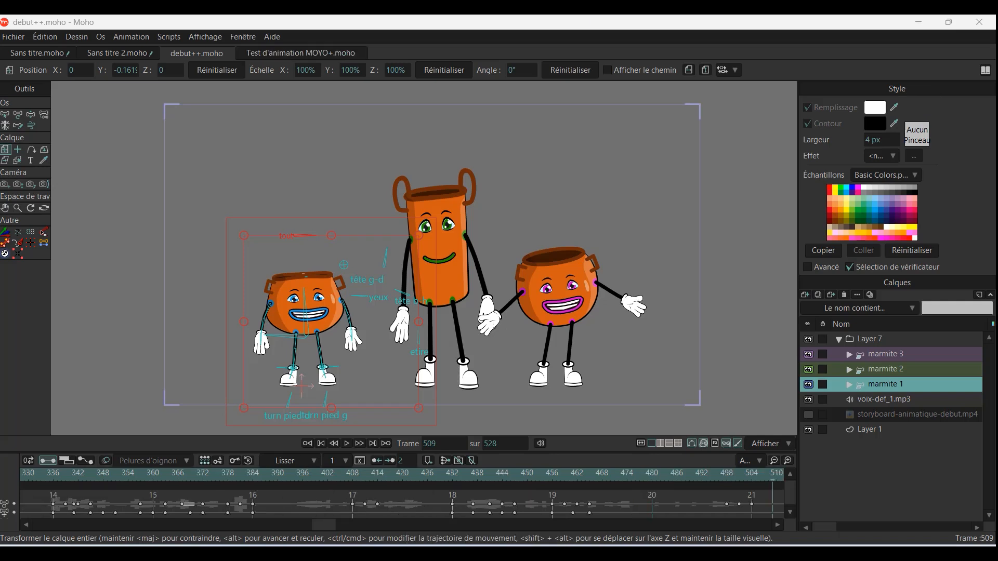
Play the animation in Test d'animation MOYO+.moho and examine the three characters both close up and together.
{"action": "left_click", "coordinate": [277, 56]}
{"action": "left_click", "coordinate": [347, 445]}
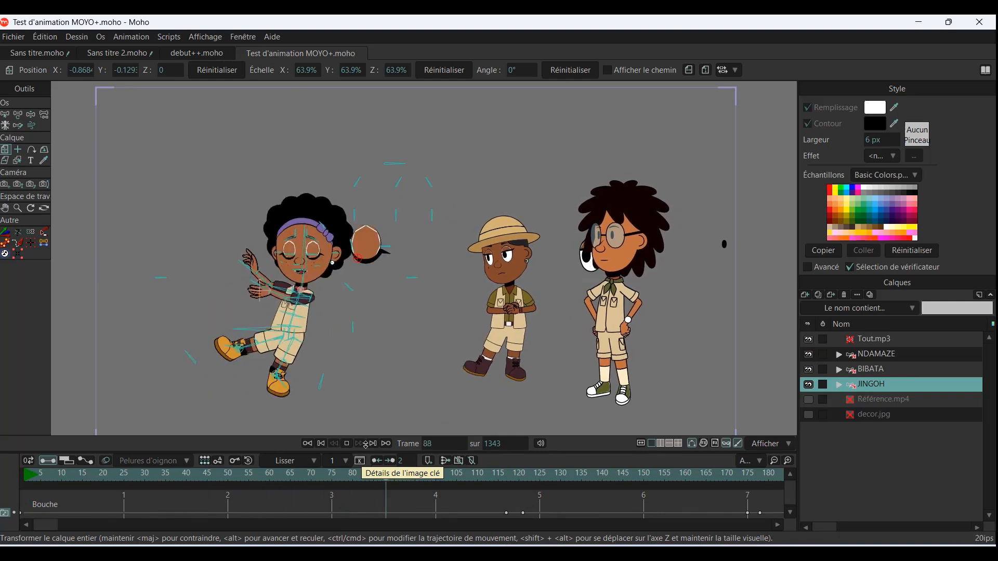
{"action": "scroll", "coordinate": [354, 372], "scroll_direction": "up", "scroll_amount": 4}
{"action": "right_click", "coordinate": [354, 369]}
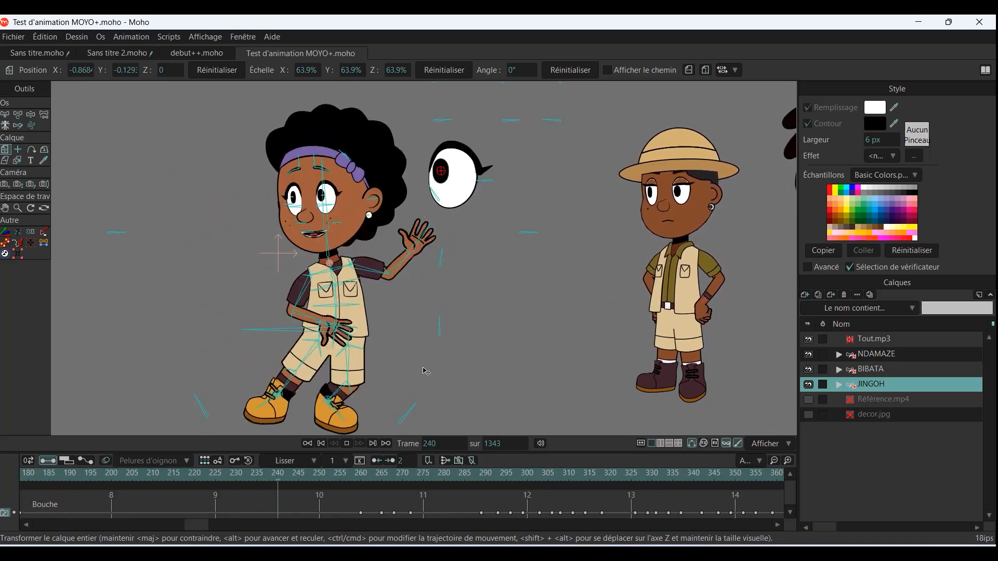
{"action": "left_click_drag", "start_coordinate": [627, 375], "coordinate": [424, 357]}
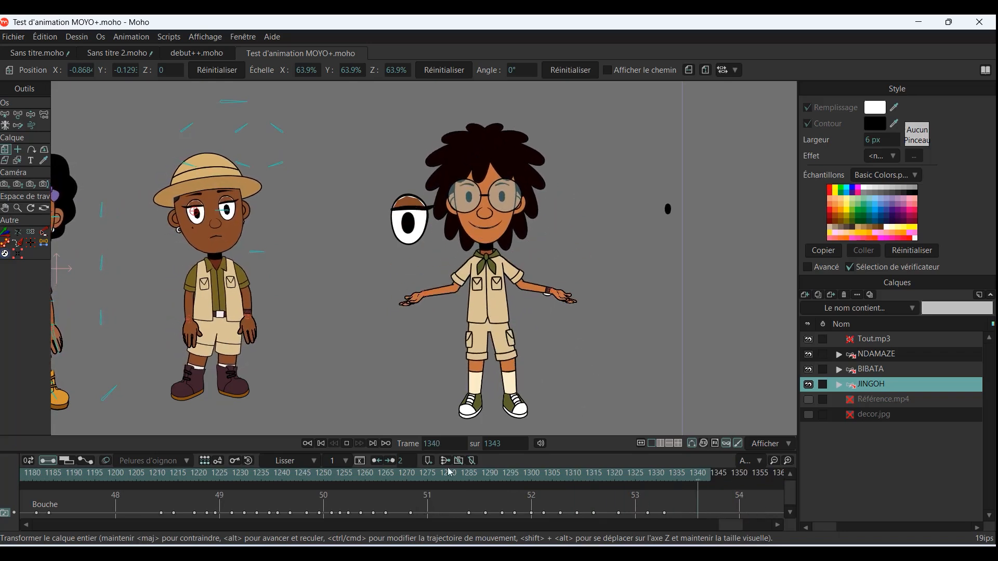
{"action": "left_click_drag", "start_coordinate": [407, 394], "coordinate": [509, 394]}
{"action": "scroll", "coordinate": [572, 368], "scroll_direction": "down", "scroll_amount": 2}
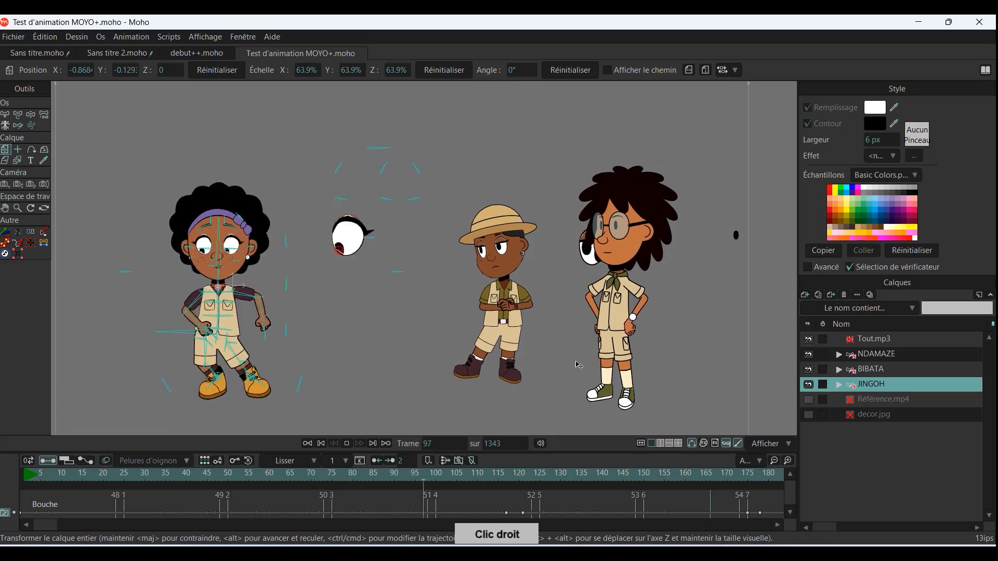
{"action": "scroll", "coordinate": [568, 364], "scroll_direction": "down", "scroll_amount": 2}
{"action": "left_click_drag", "start_coordinate": [524, 376], "coordinate": [532, 368]}
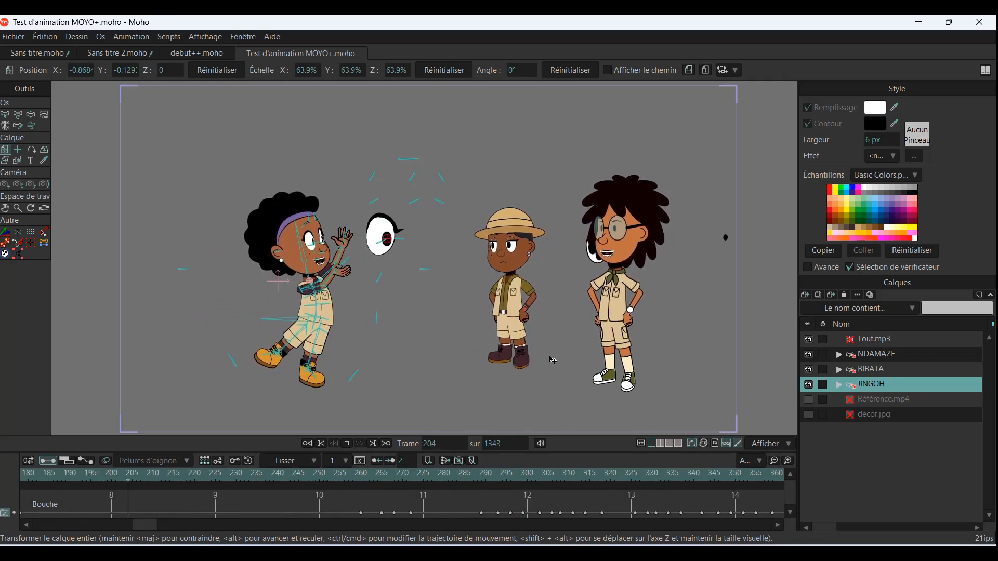
{"action": "left_click", "coordinate": [348, 445]}
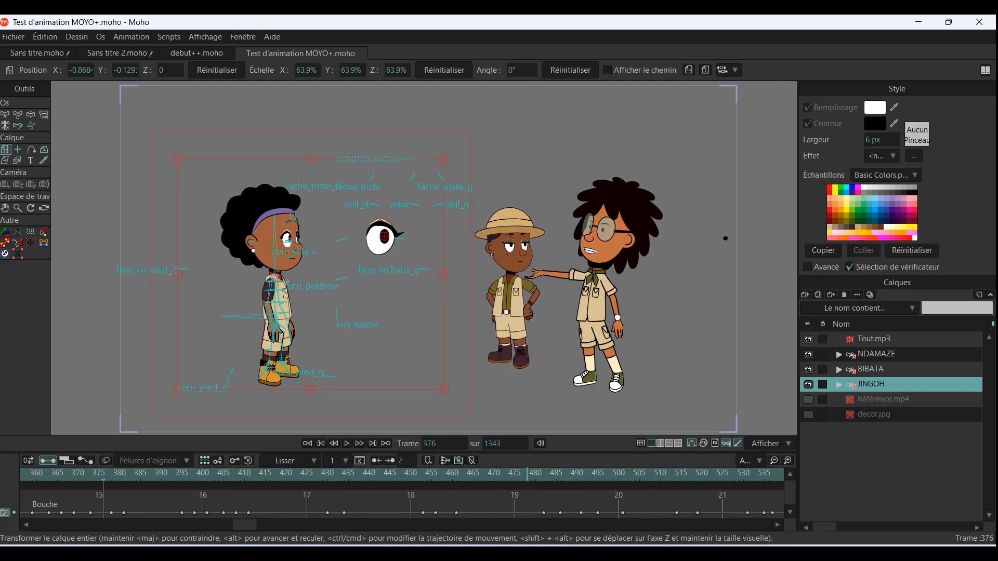
Switch to the video player, play the rendered debut.mp4, pause it on the restaurant logo and close the player.
{"action": "key", "text": "alt+Tab"}
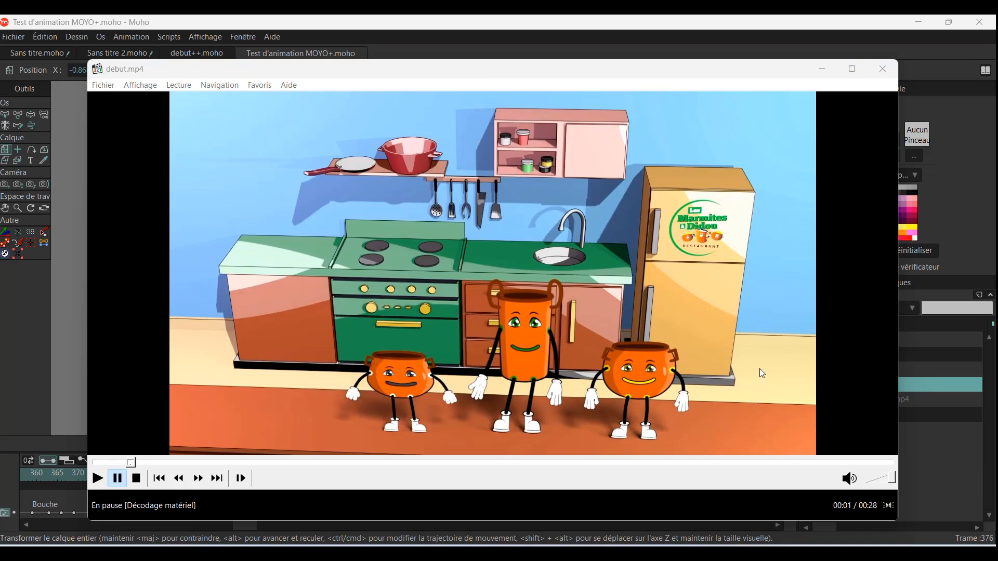
{"action": "key", "text": "space"}
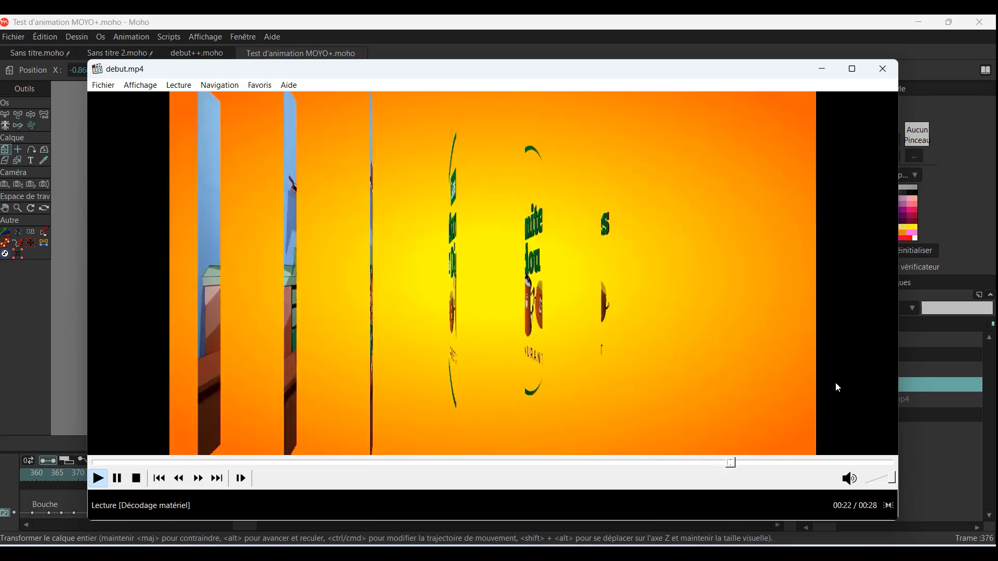
{"action": "left_click", "coordinate": [798, 381]}
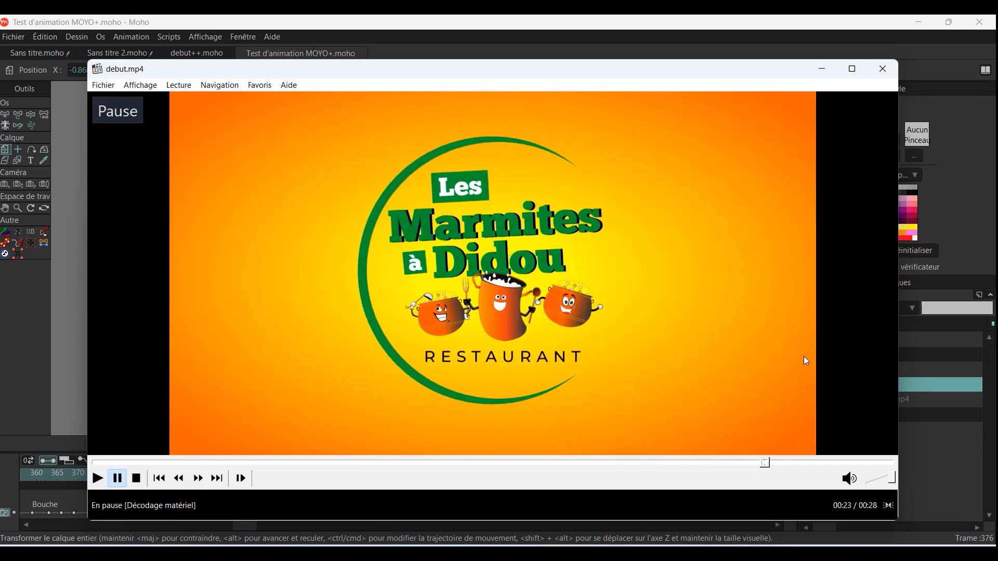
{"action": "left_click", "coordinate": [883, 73]}
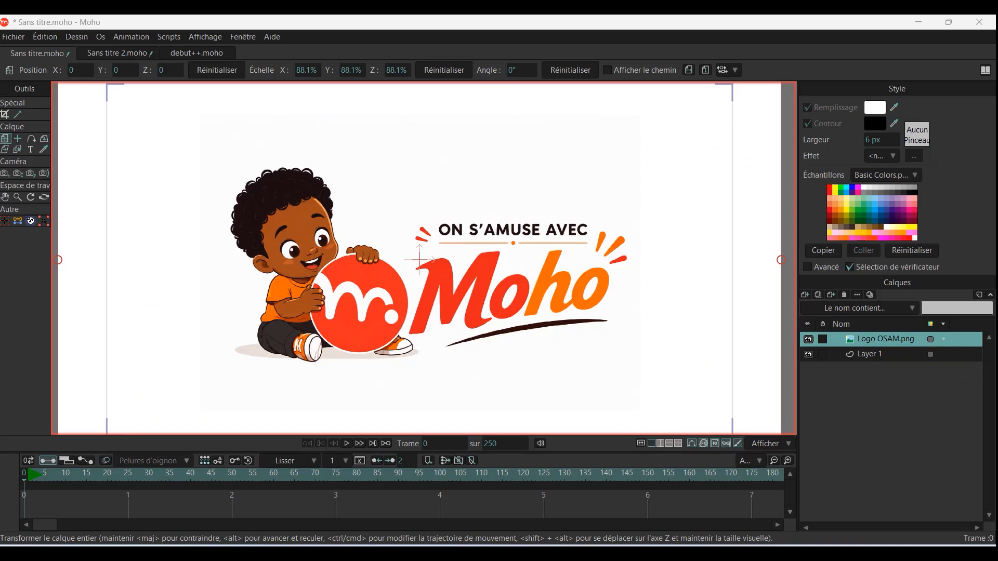